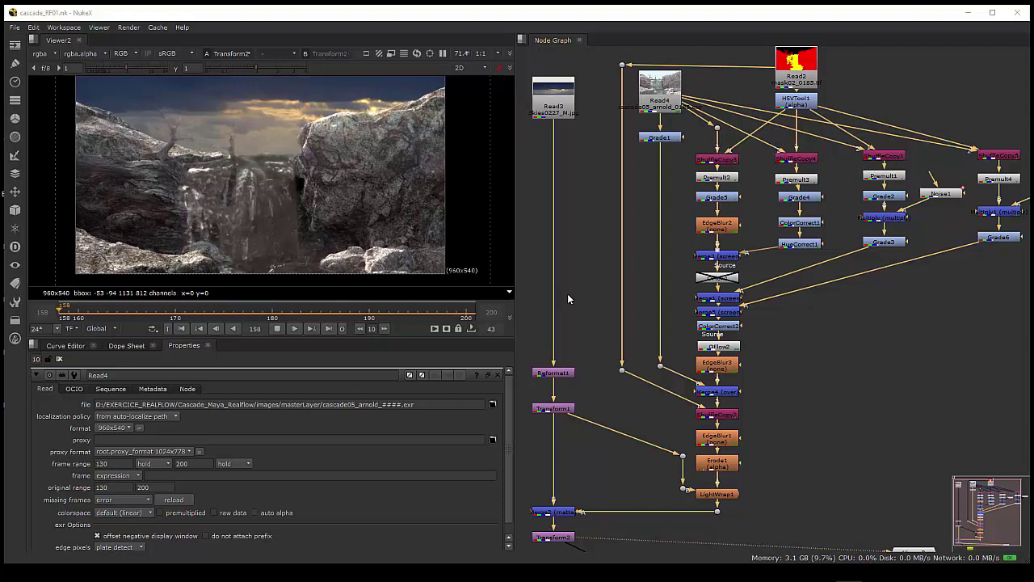
Show the Read4 render in the viewer in place of the final composite and play the sequence.
{"action": "left_click", "coordinate": [276, 329]}
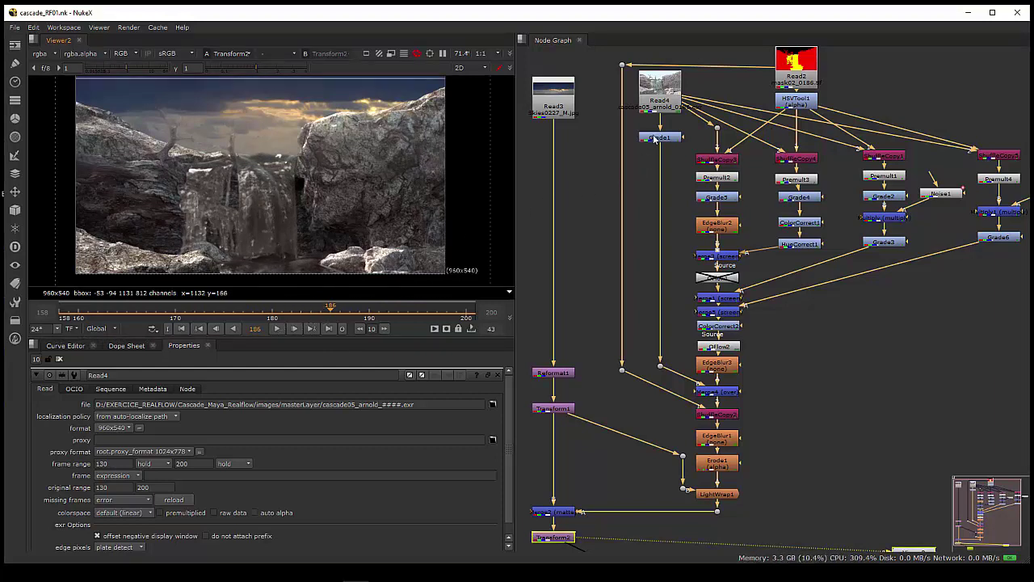
{"action": "left_click", "coordinate": [651, 88]}
{"action": "key", "text": "1"}
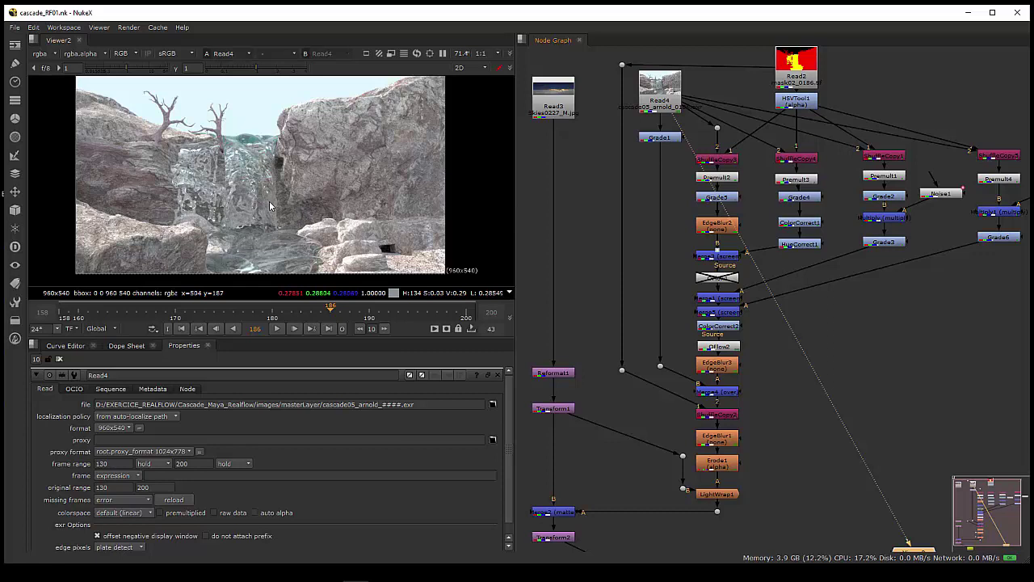
{"action": "left_click", "coordinate": [277, 328]}
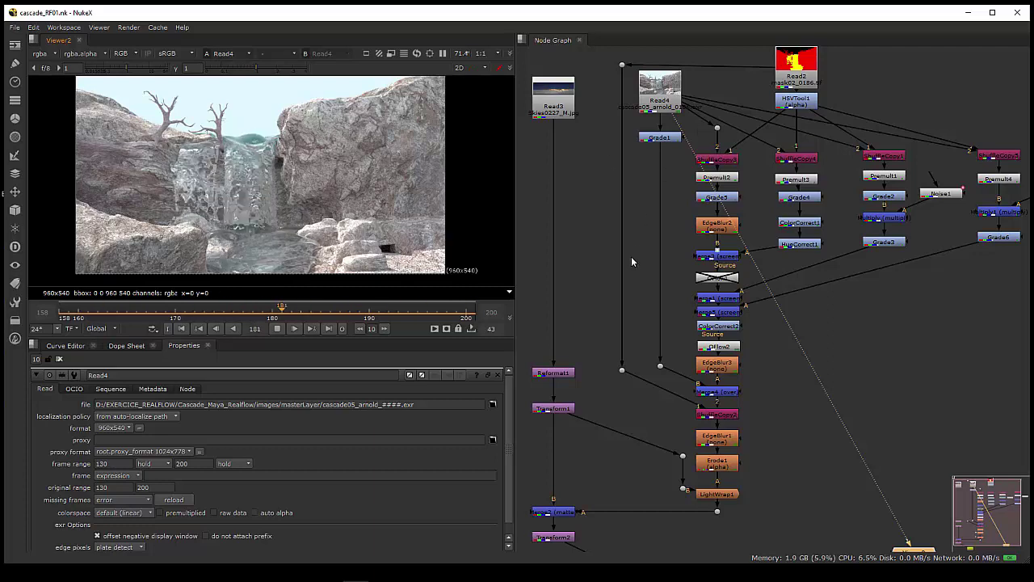
Stop the playback at frame 175 and examine how Read4 feeds the ShuffleCopy3 branch of the node tree.
{"action": "scroll", "coordinate": [630, 272], "scroll_direction": "down", "scroll_amount": 2}
{"action": "scroll", "coordinate": [638, 272], "scroll_direction": "up", "scroll_amount": 2}
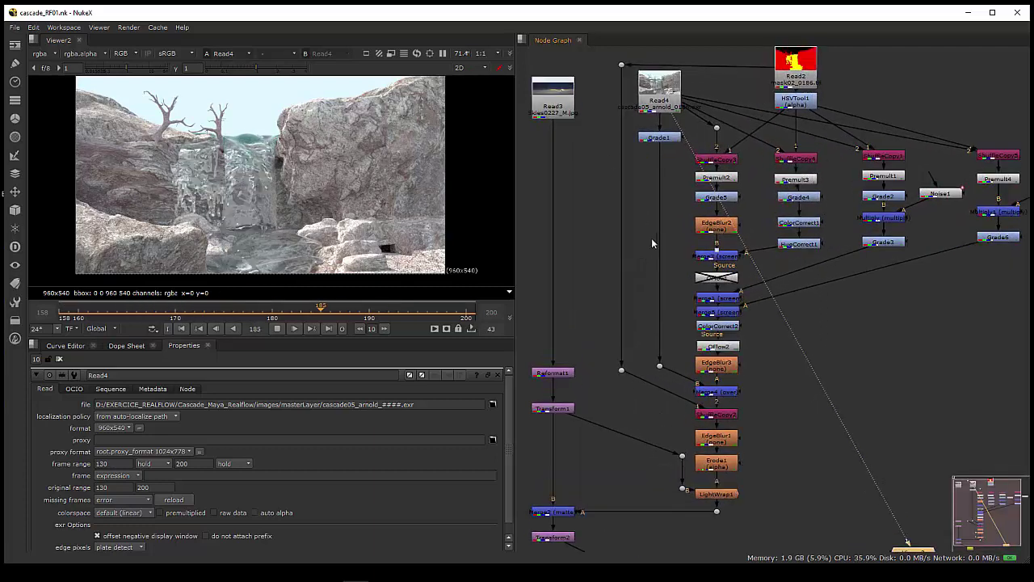
{"action": "middle_click_drag", "start_coordinate": [652, 237], "coordinate": [630, 284]}
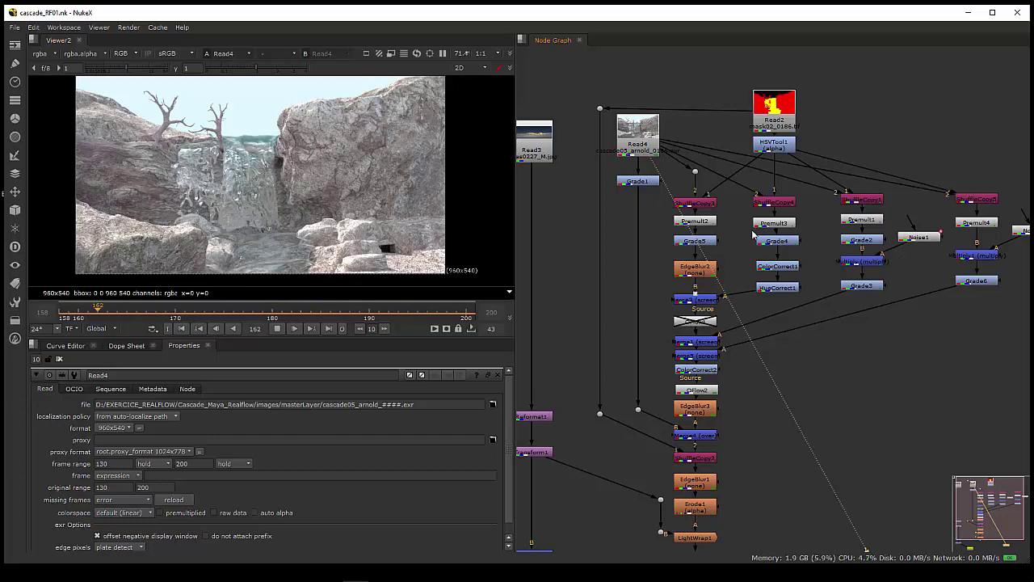
{"action": "left_click", "coordinate": [277, 328]}
{"action": "left_click", "coordinate": [700, 203]}
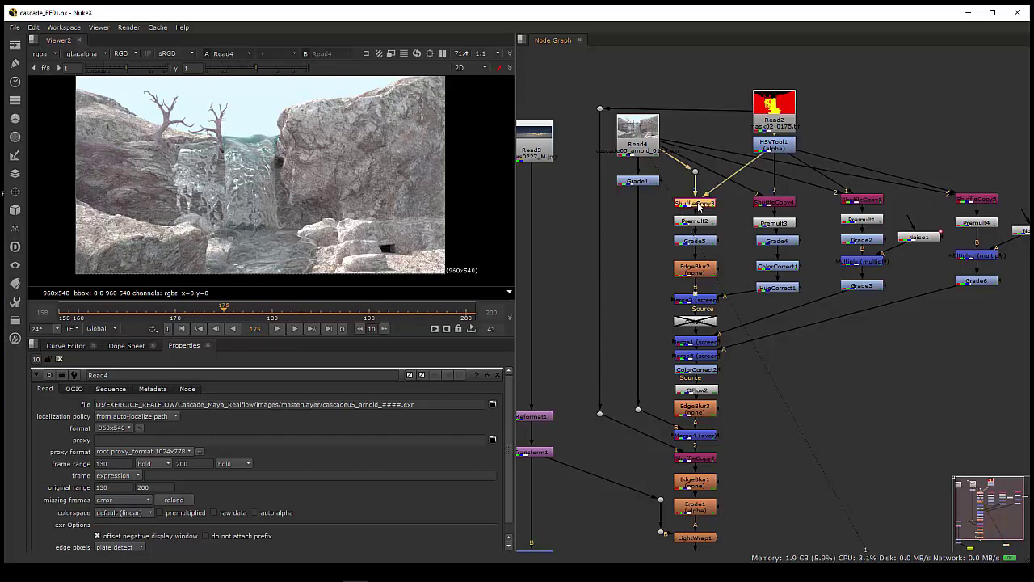
{"action": "scroll", "coordinate": [703, 262], "scroll_direction": "up", "scroll_amount": 2}
{"action": "scroll", "coordinate": [679, 267], "scroll_direction": "down", "scroll_amount": 1}
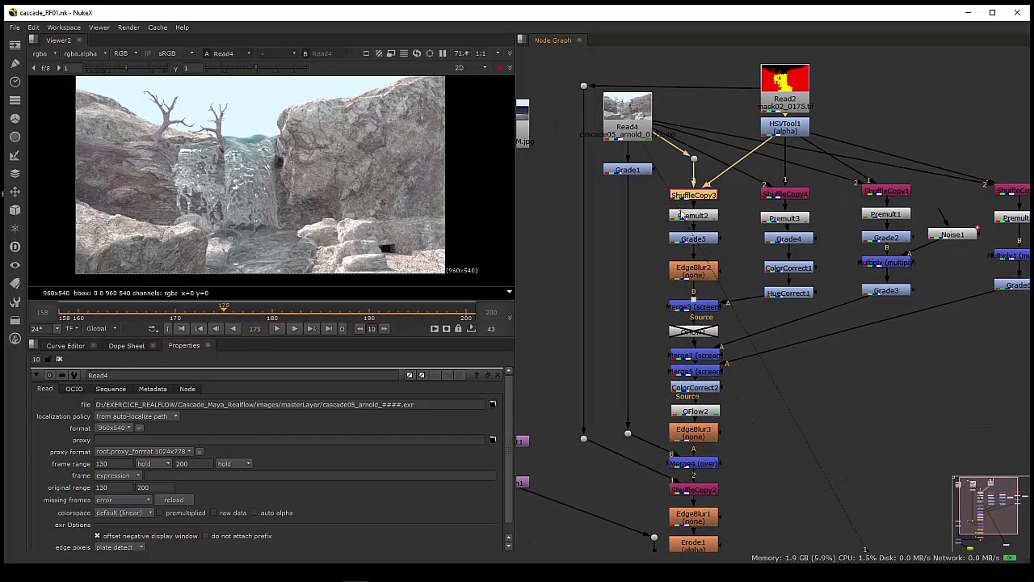
{"action": "left_click", "coordinate": [634, 117]}
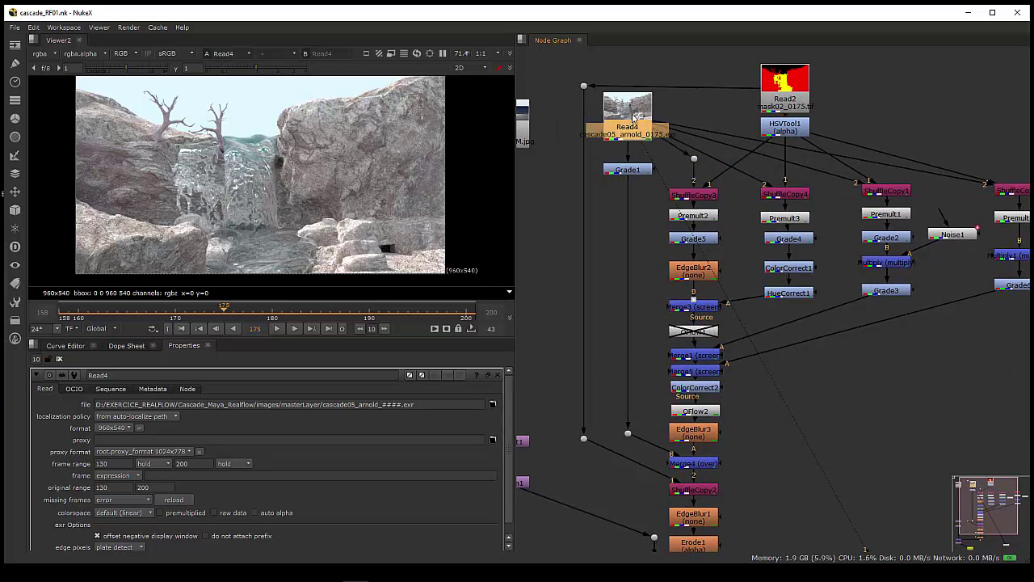
{"action": "left_click", "coordinate": [639, 151]}
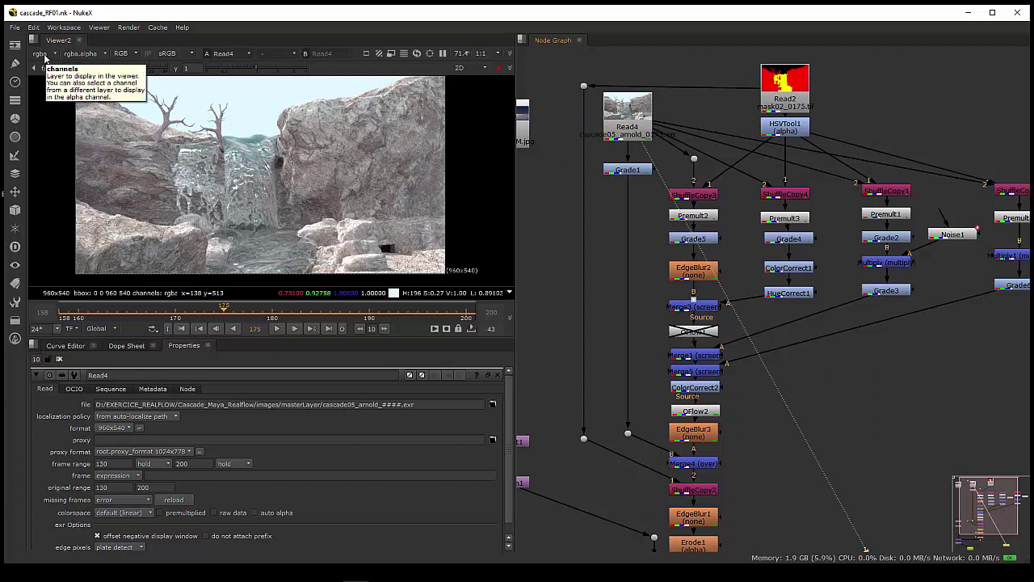
Display Read4's albedo, diffuse and diffuse_albedo layers one after another in the viewer.
{"action": "left_click", "coordinate": [44, 59]}
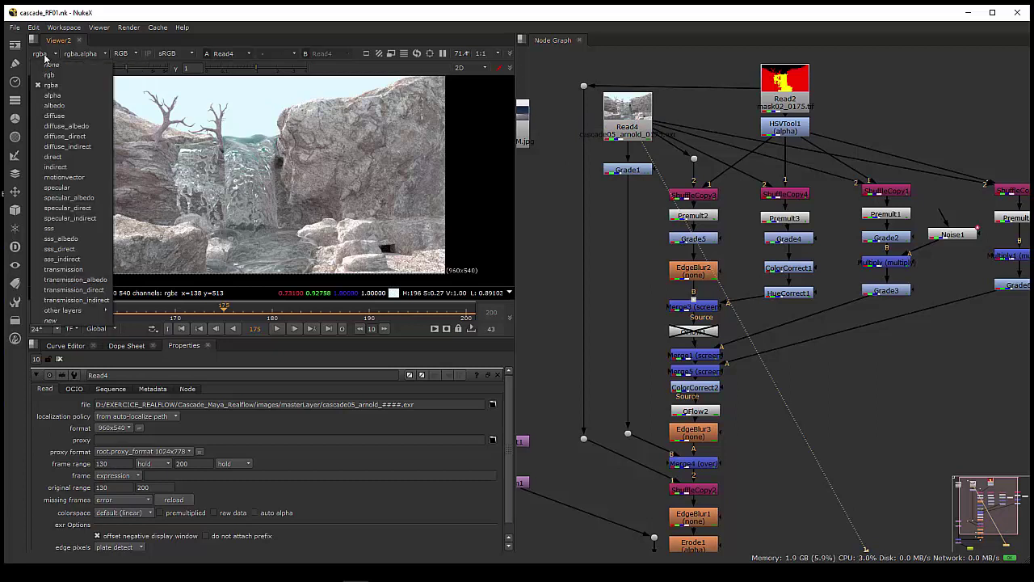
{"action": "left_click", "coordinate": [63, 105]}
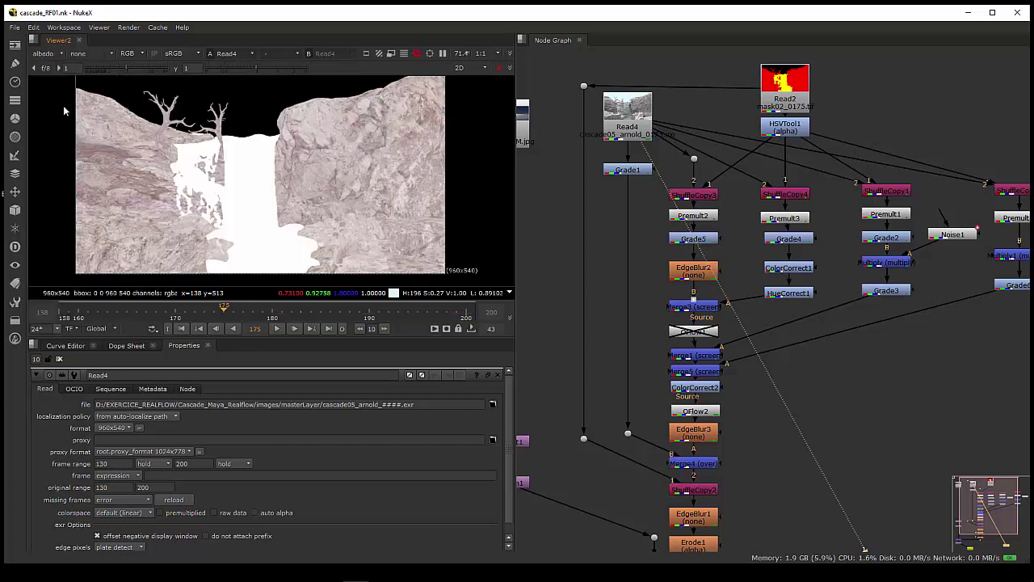
{"action": "left_click", "coordinate": [45, 55]}
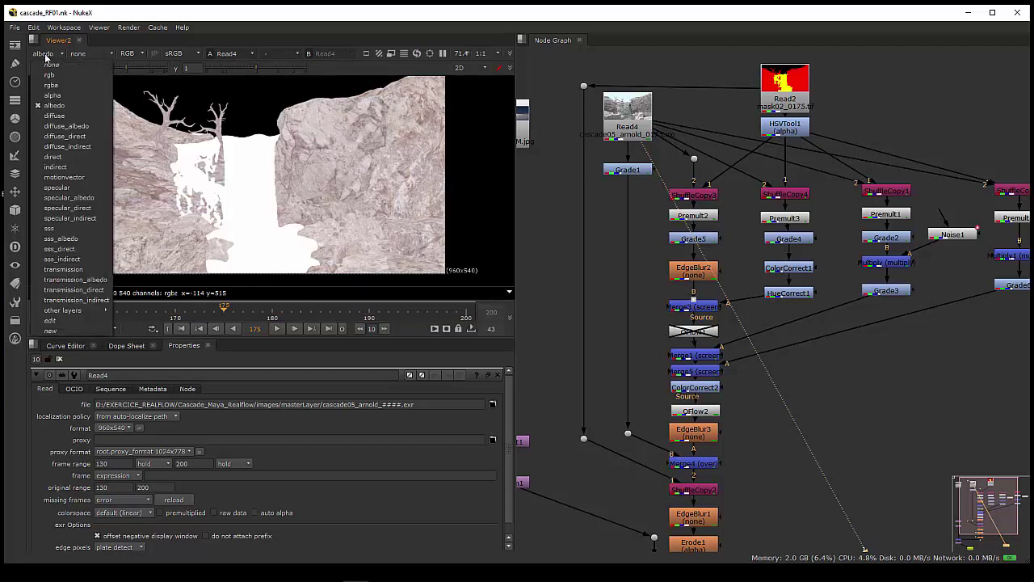
{"action": "left_click", "coordinate": [55, 117]}
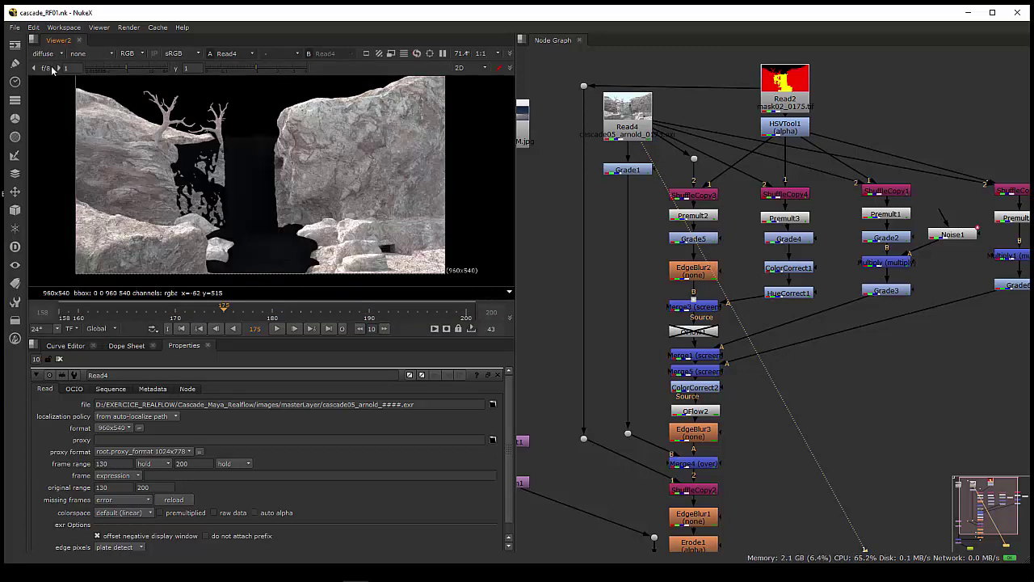
{"action": "left_click", "coordinate": [50, 55]}
{"action": "left_click", "coordinate": [62, 127]}
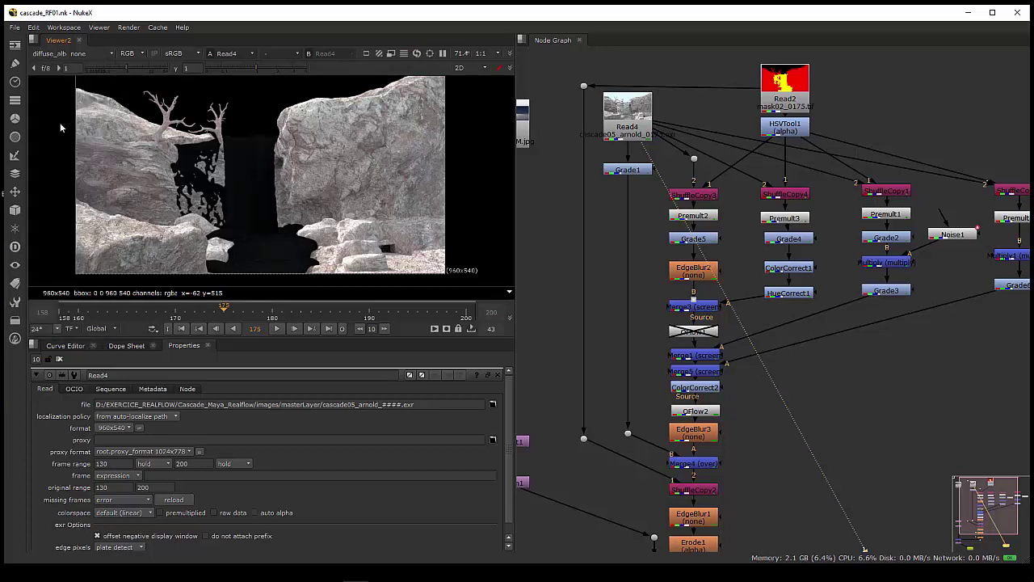
View the diffuse_indirect layer of Read4, and return the viewer to diffuse_albedo.
{"action": "left_click", "coordinate": [53, 53]}
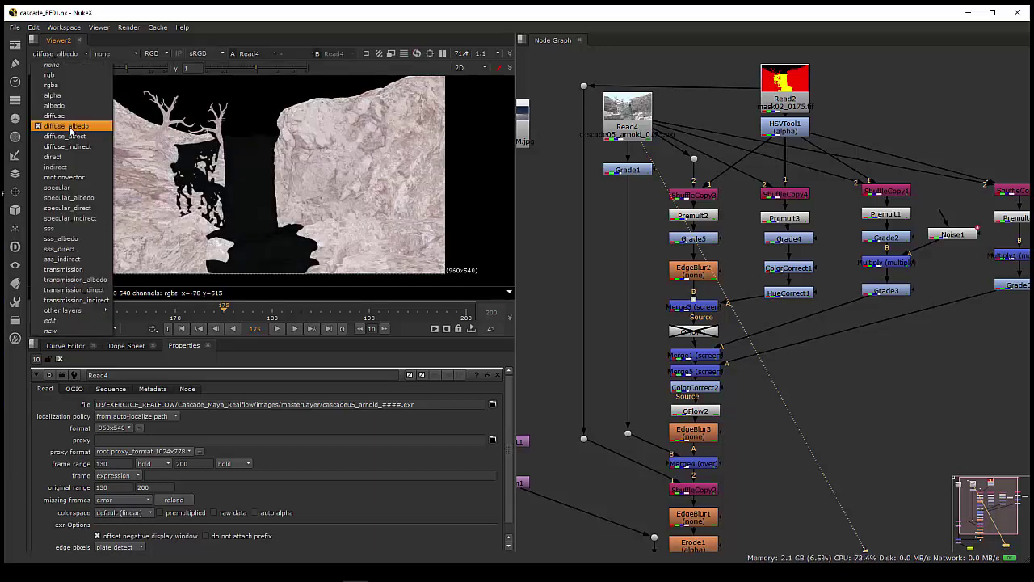
{"action": "left_click", "coordinate": [68, 147]}
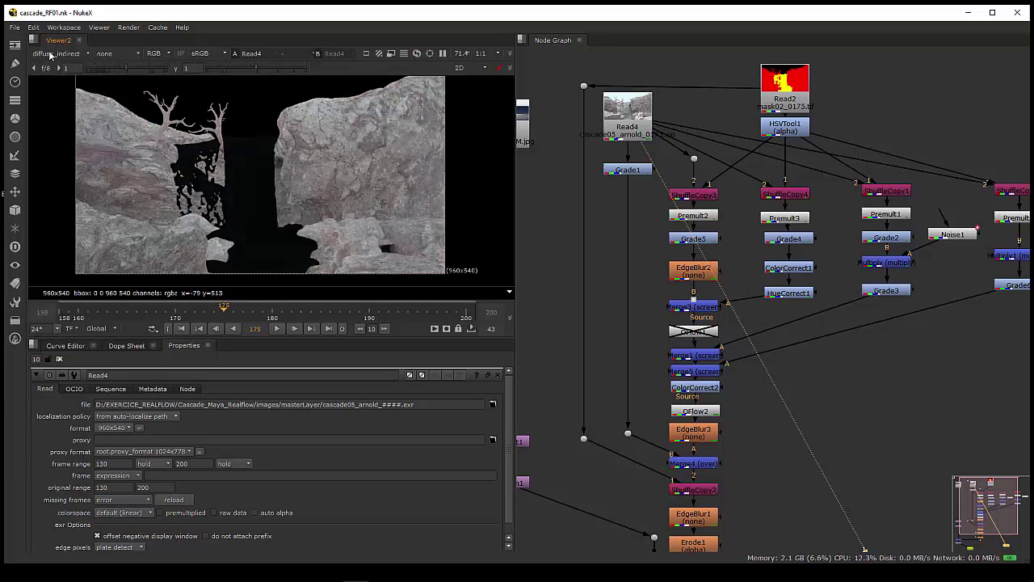
{"action": "left_click", "coordinate": [53, 54]}
{"action": "left_click", "coordinate": [58, 125]}
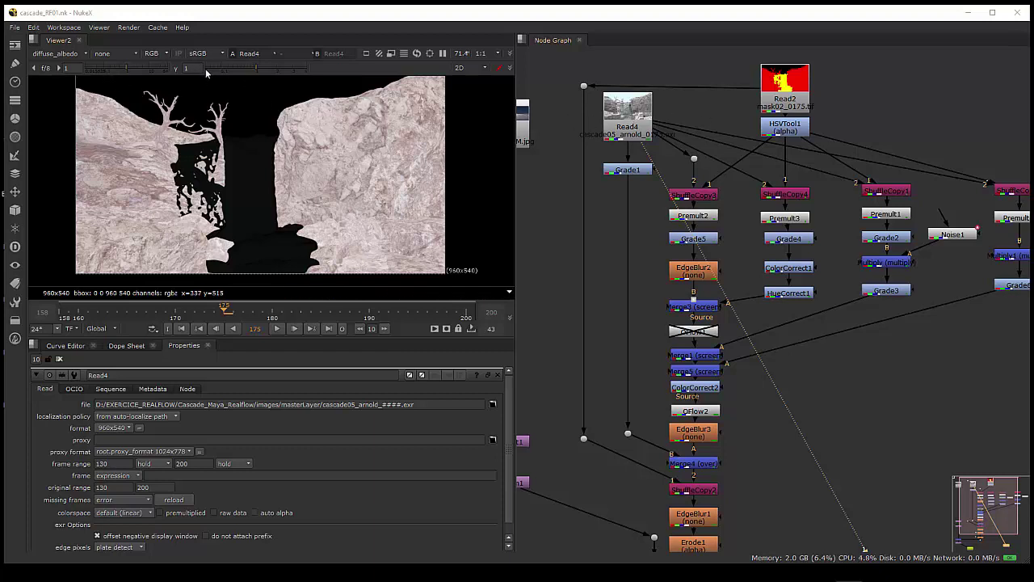
Raise the viewer gamma to 4, and try a lower gain before resetting it to 1.
{"action": "left_click_drag", "start_coordinate": [254, 64], "coordinate": [310, 72]}
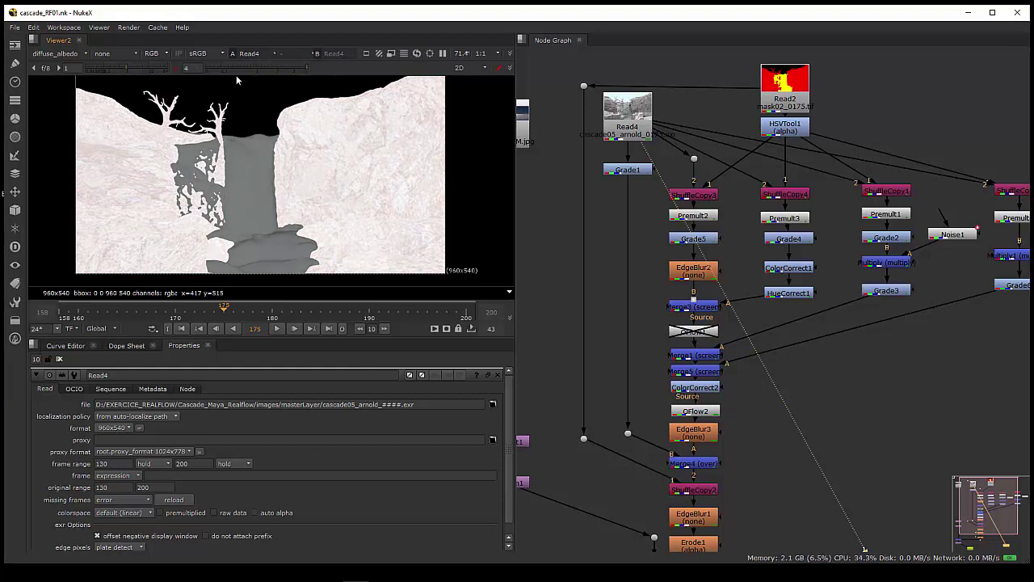
{"action": "mouse_move", "coordinate": [127, 65]}
{"action": "left_mouse_down"}
{"action": "mouse_move", "coordinate": [145, 69]}
{"action": "mouse_move", "coordinate": [114, 70]}
{"action": "left_mouse_up"}
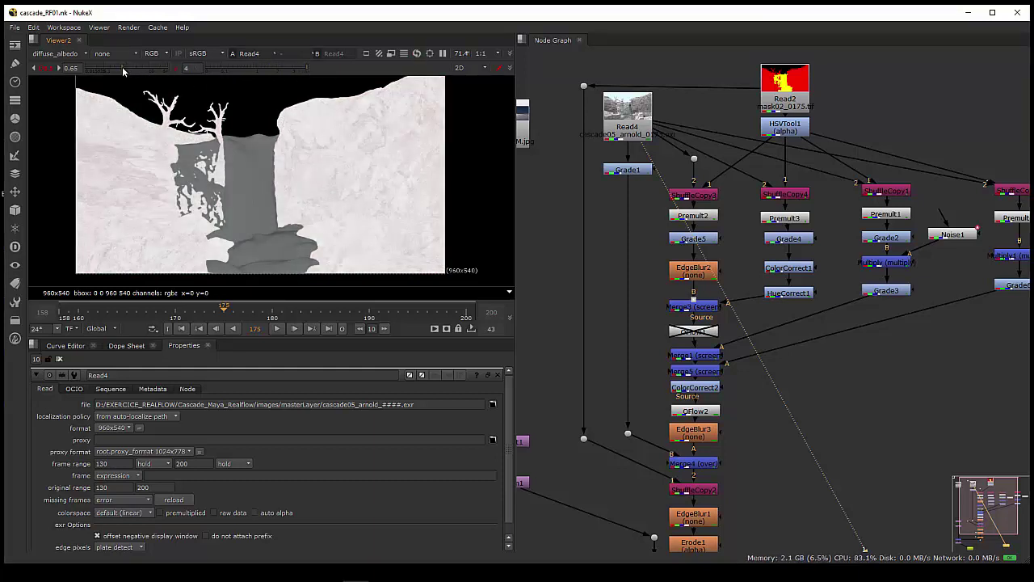
{"action": "left_click", "coordinate": [45, 69]}
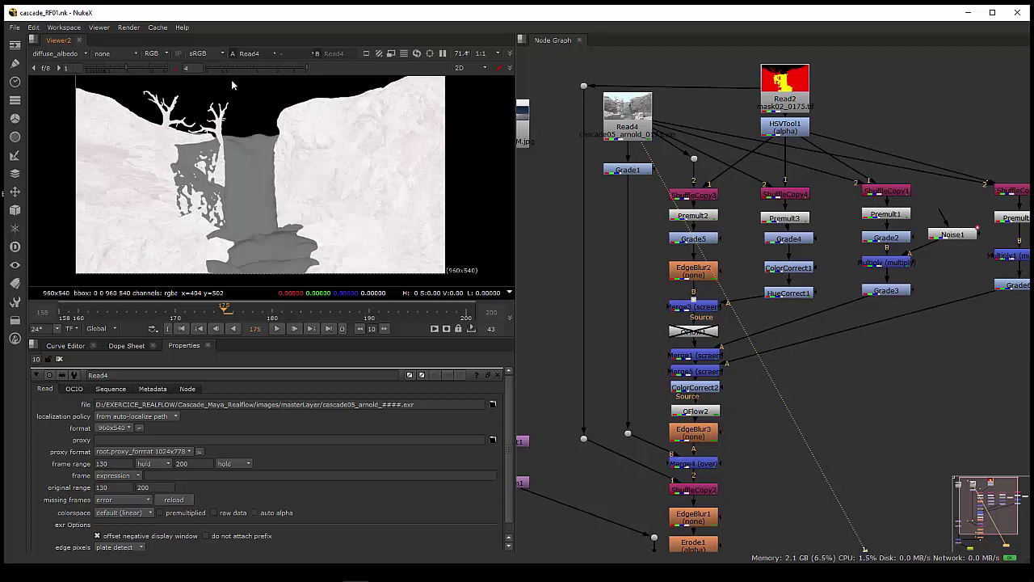
{"action": "left_click", "coordinate": [47, 70]}
{"action": "left_click", "coordinate": [47, 70]}
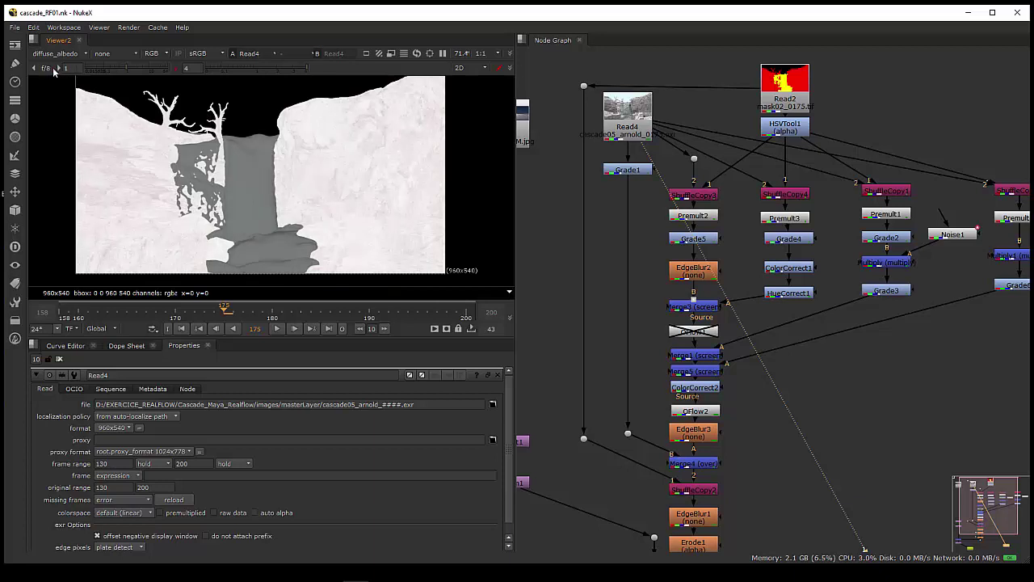
Compare the brightened diffuse, diffuse_albedo, diffuse_direct and diffuse_indirect layers in the viewer.
{"action": "left_click", "coordinate": [57, 56]}
{"action": "left_click", "coordinate": [73, 118]}
{"action": "left_click", "coordinate": [45, 55]}
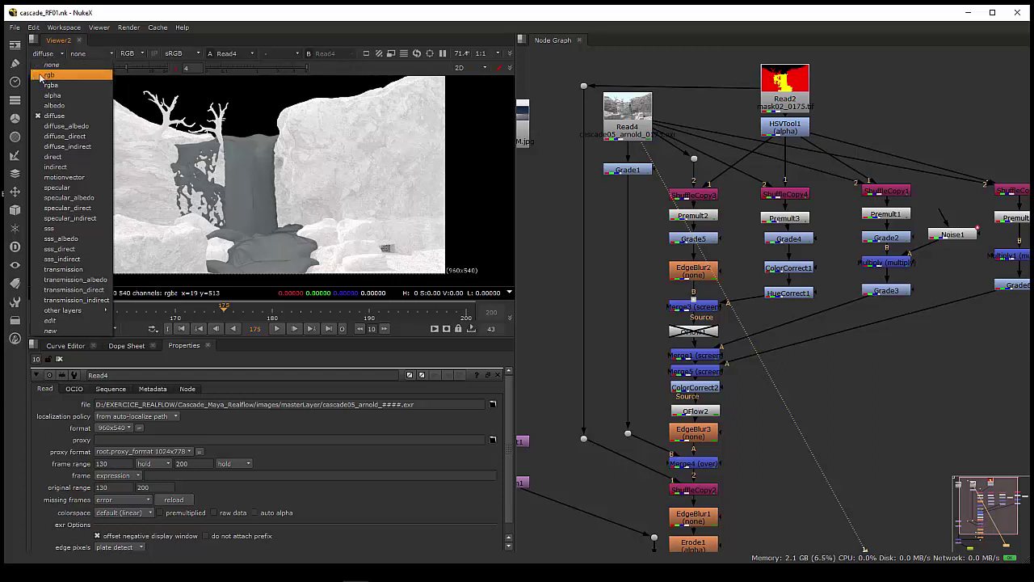
{"action": "left_click", "coordinate": [58, 127]}
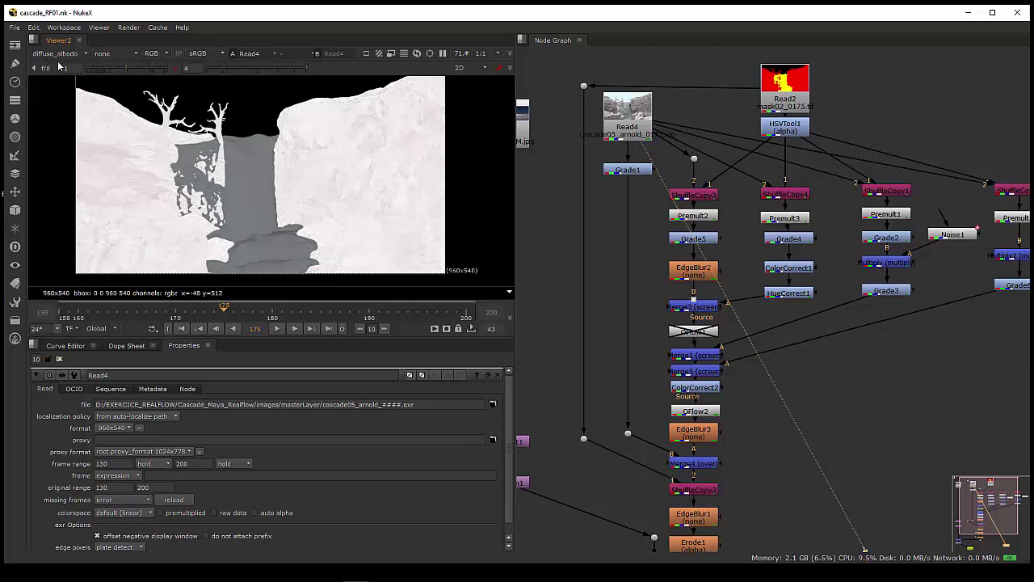
{"action": "left_click", "coordinate": [56, 53]}
{"action": "left_click", "coordinate": [64, 138]}
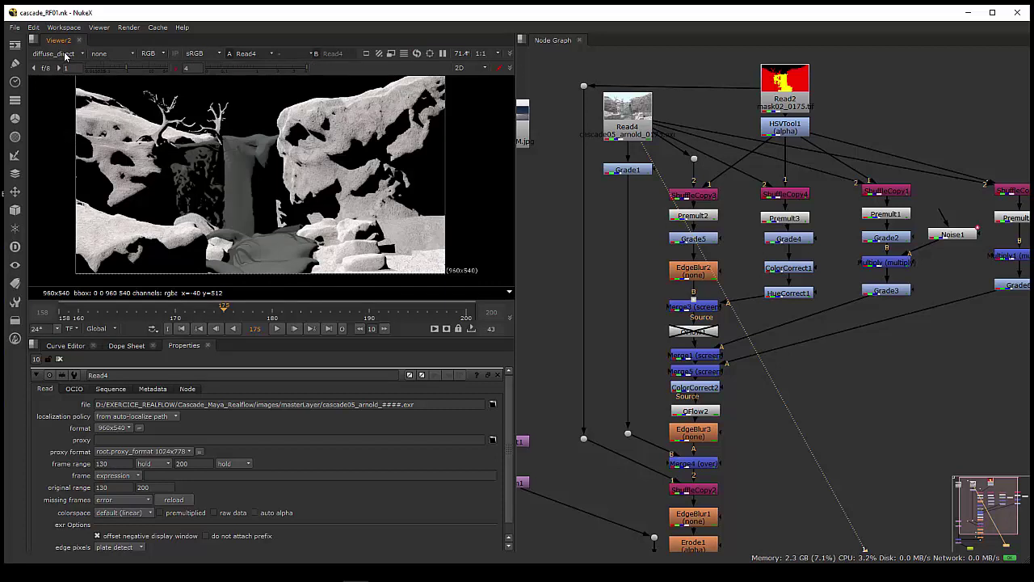
{"action": "left_click", "coordinate": [66, 54]}
{"action": "left_click", "coordinate": [63, 142]}
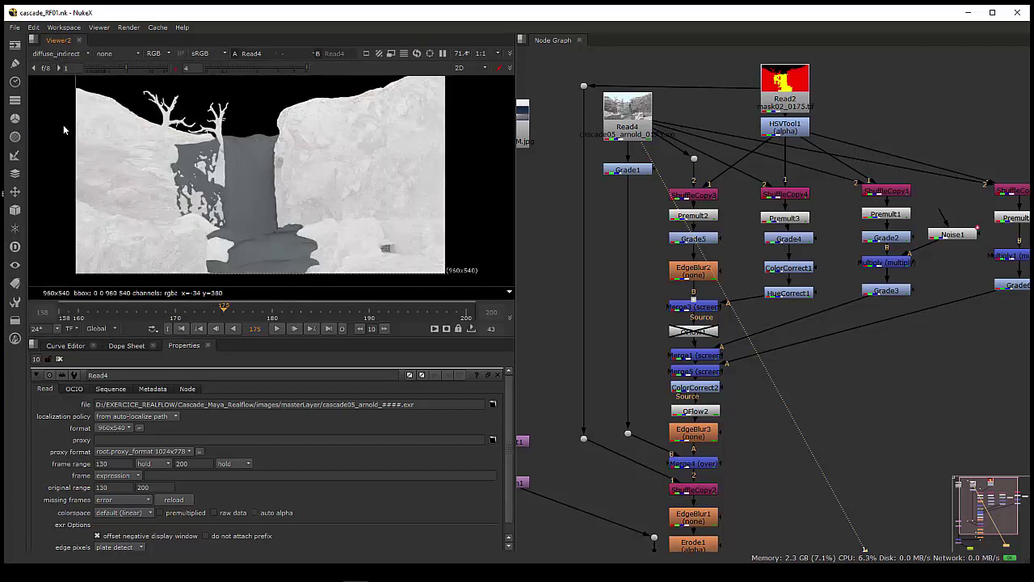
View the direct lighting layer of Read4, followed by the indirect lighting layer.
{"action": "left_click", "coordinate": [56, 55]}
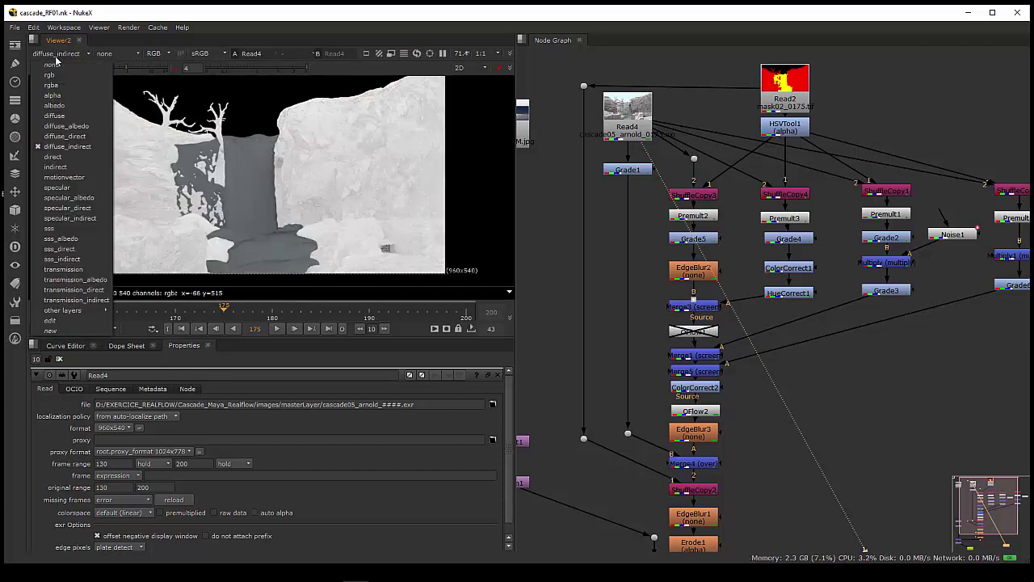
{"action": "left_click", "coordinate": [57, 156]}
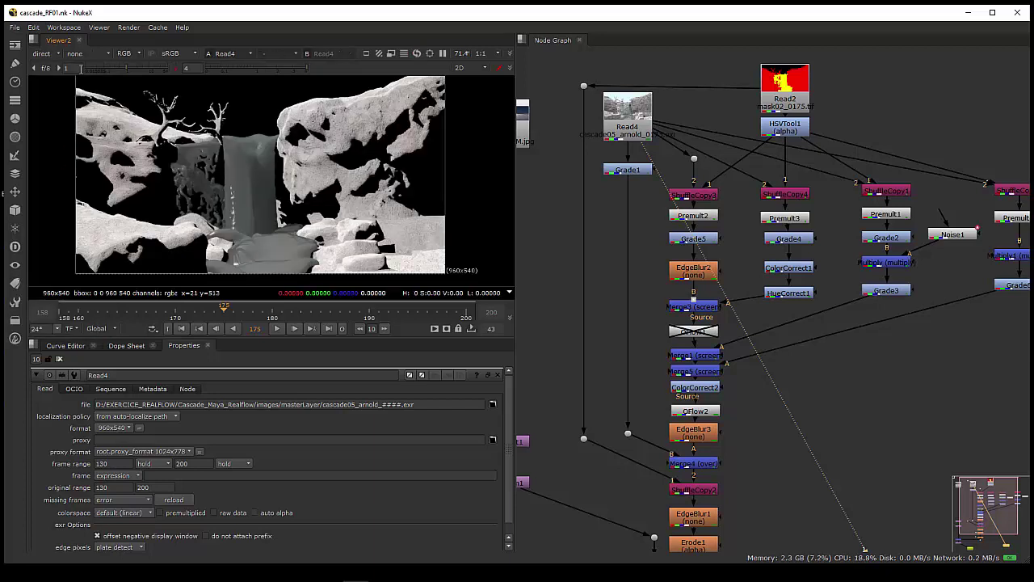
{"action": "left_click", "coordinate": [54, 54]}
{"action": "left_click", "coordinate": [57, 172]}
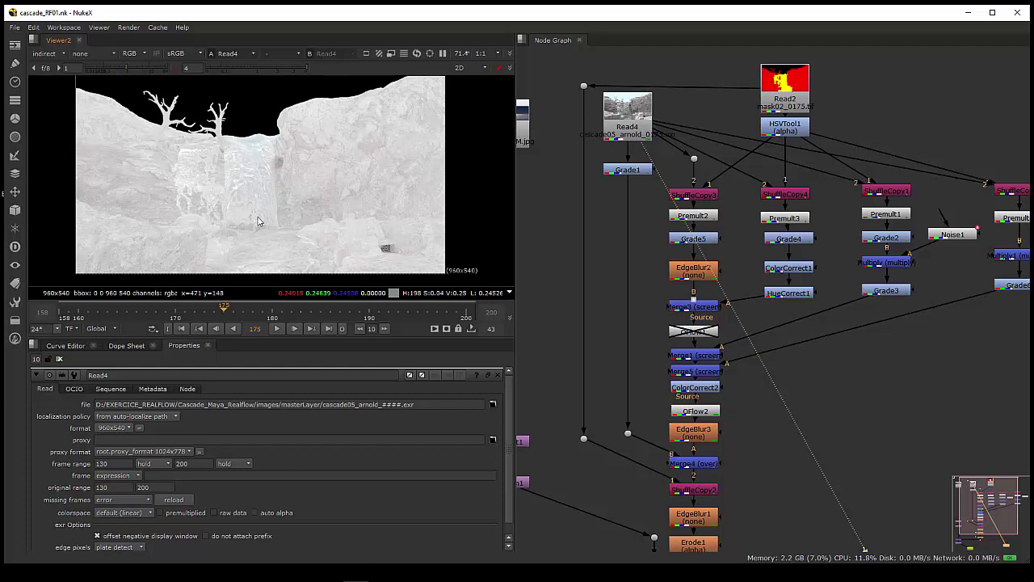
Display the specular layer of the water and lower the viewer gamma to 1.5.
{"action": "left_click", "coordinate": [48, 55]}
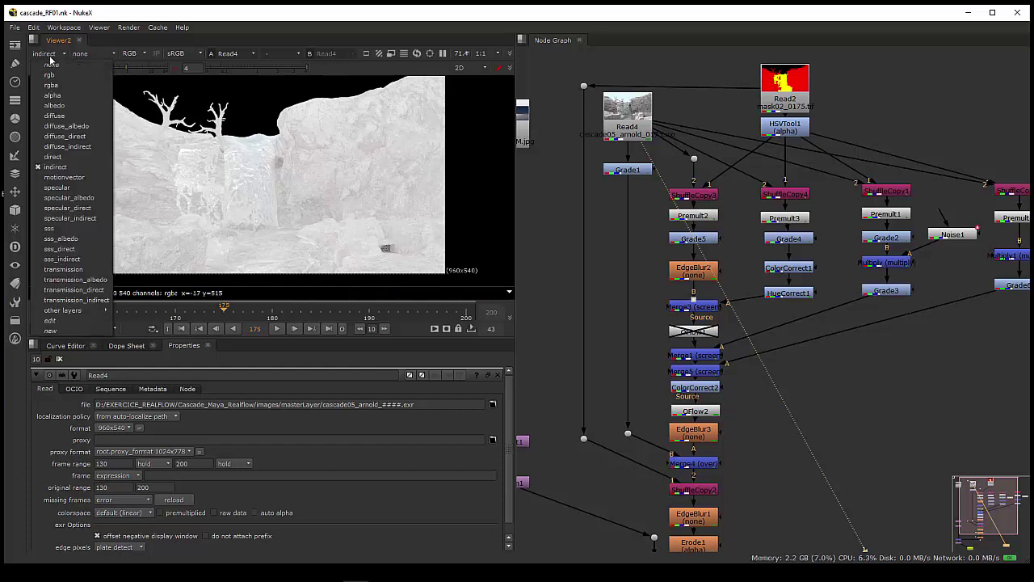
{"action": "left_click", "coordinate": [81, 188]}
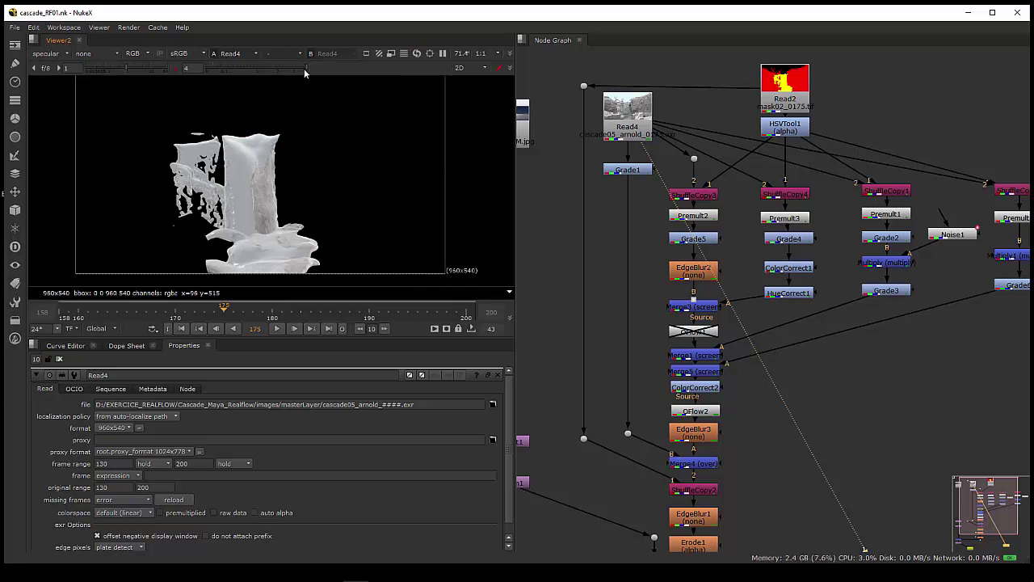
{"action": "left_click_drag", "start_coordinate": [304, 69], "coordinate": [268, 70]}
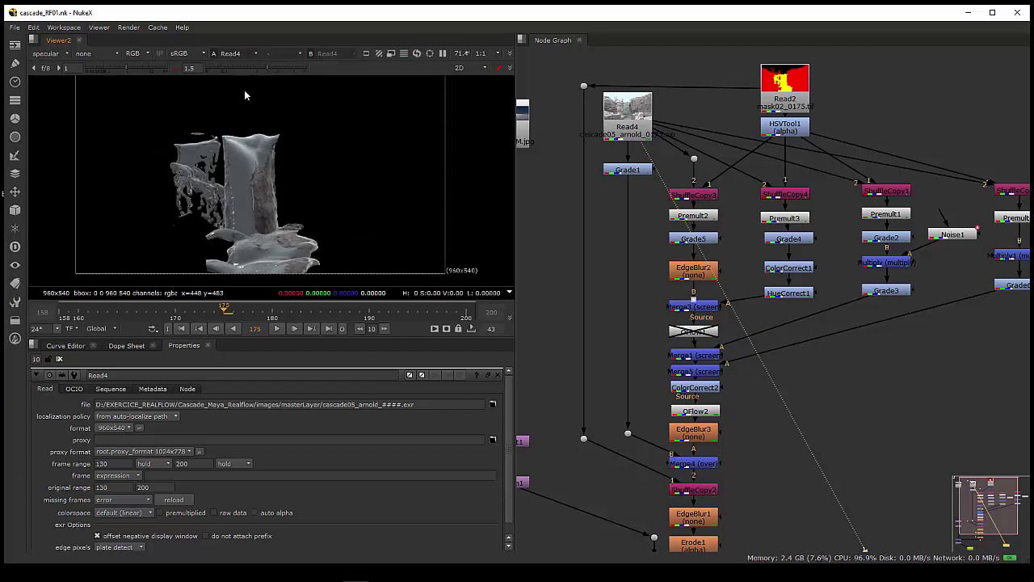
Display the sss layer of Read4 and reduce the viewer gamma to 1.2.
{"action": "left_click", "coordinate": [49, 54]}
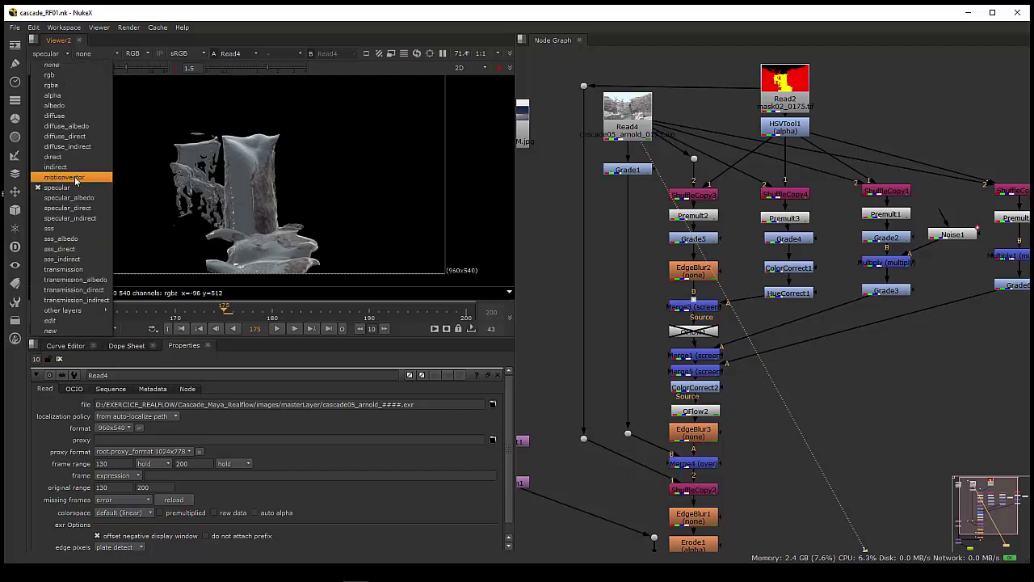
{"action": "left_click", "coordinate": [80, 230]}
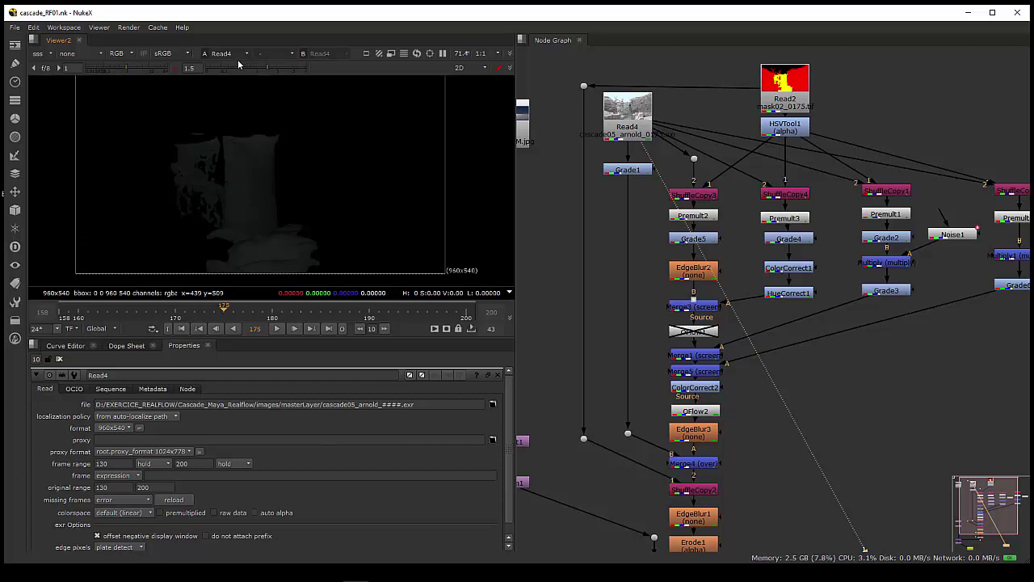
{"action": "mouse_move", "coordinate": [267, 68]}
{"action": "left_mouse_down"}
{"action": "mouse_move", "coordinate": [302, 70]}
{"action": "mouse_move", "coordinate": [260, 77]}
{"action": "left_mouse_up"}
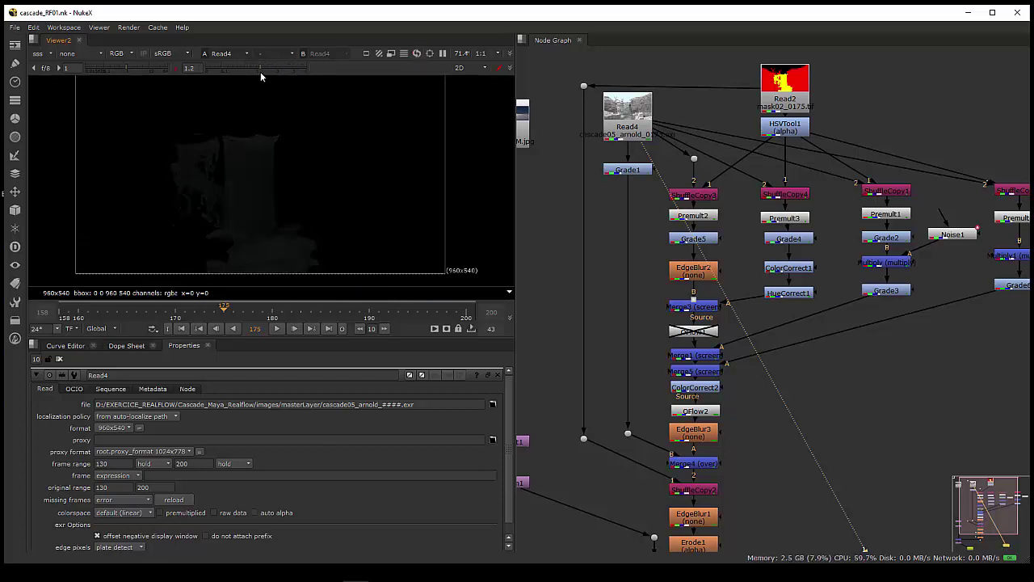
Display the transmission layer of Read4, followed by a return to the rgba layer.
{"action": "left_click", "coordinate": [44, 54]}
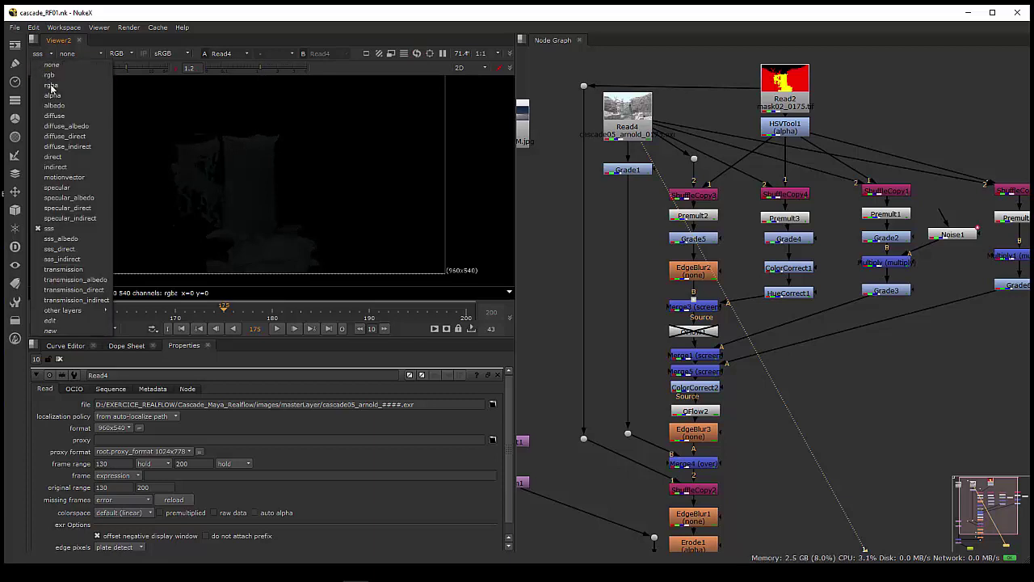
{"action": "left_click", "coordinate": [88, 270]}
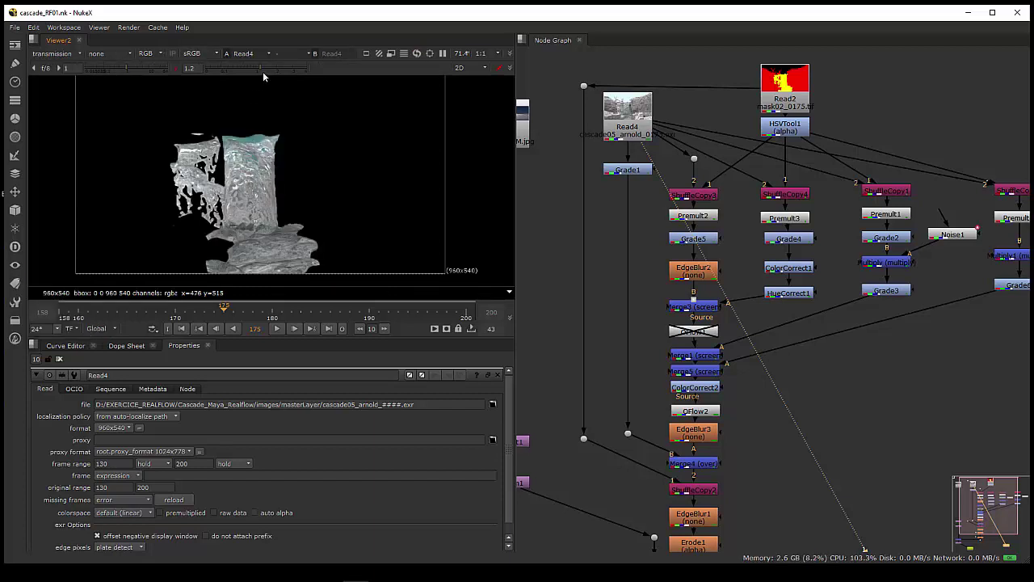
{"action": "left_click", "coordinate": [53, 53]}
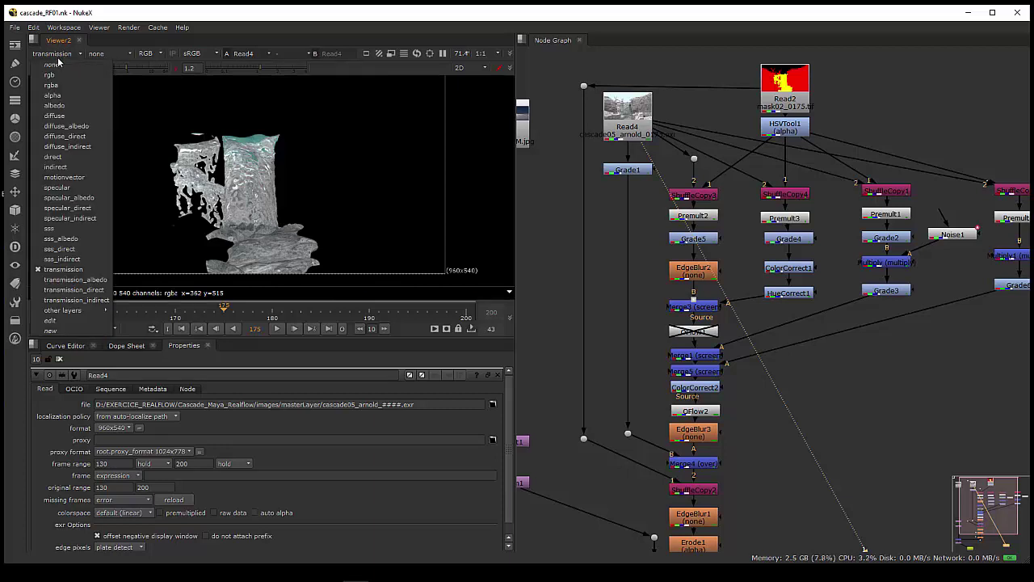
{"action": "key", "text": "Escape"}
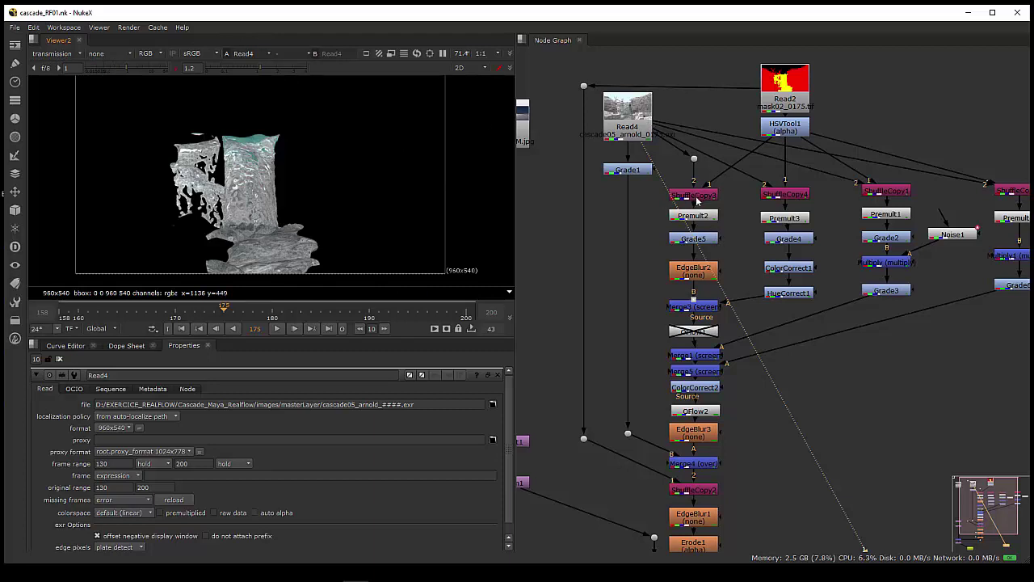
{"action": "left_click", "coordinate": [50, 53]}
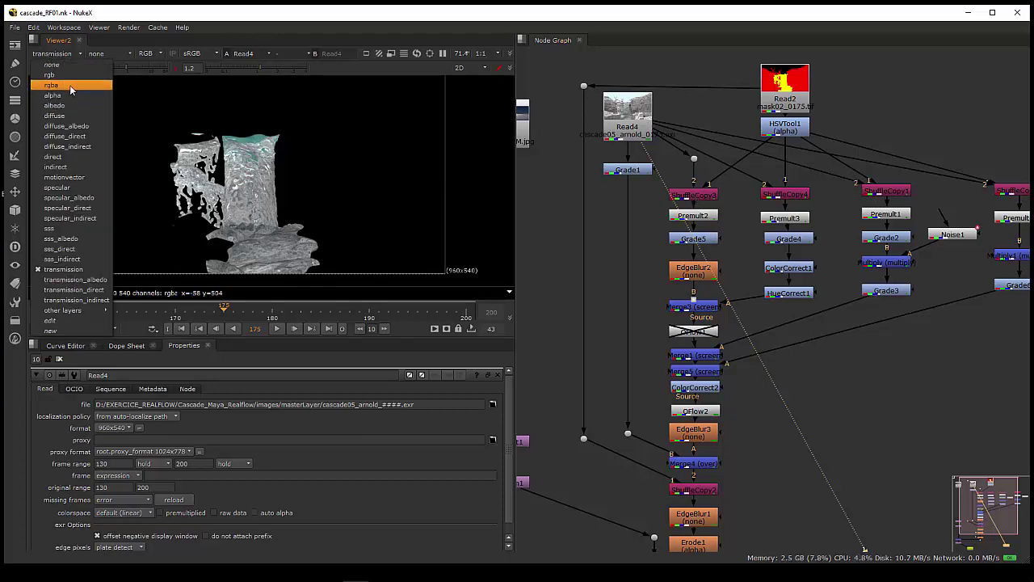
{"action": "left_click", "coordinate": [73, 89]}
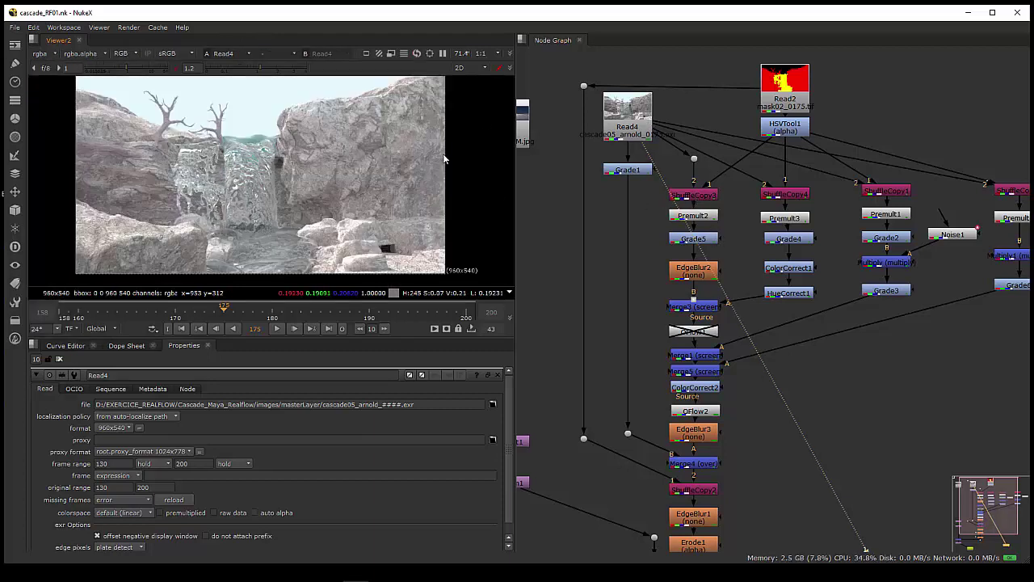
Open the settings of ShuffleCopy3 and view its output with the viewer gamma reset to 1.
{"action": "left_click", "coordinate": [707, 197]}
{"action": "scroll", "coordinate": [818, 311], "scroll_direction": "down", "scroll_amount": 1}
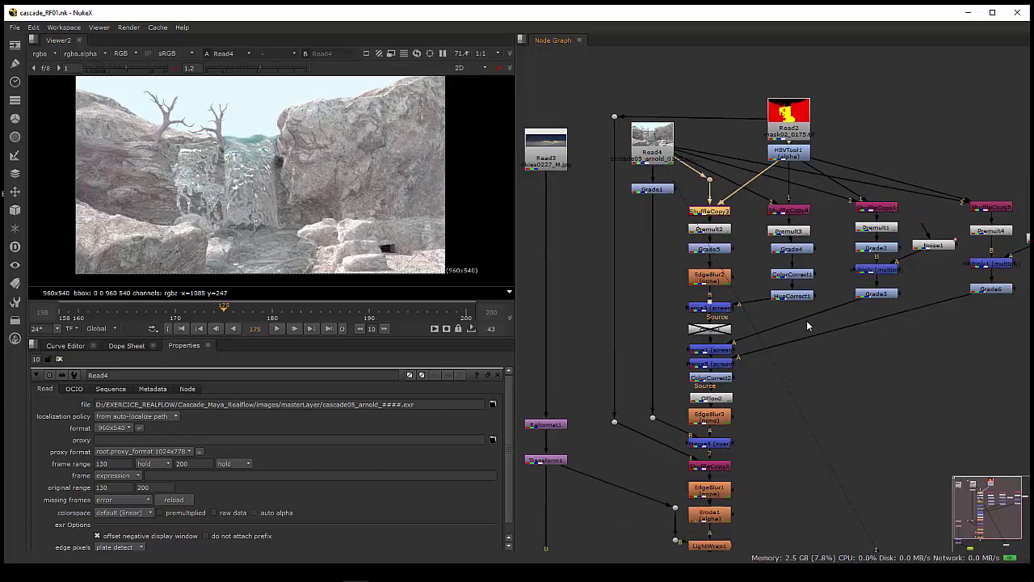
{"action": "scroll", "coordinate": [812, 315], "scroll_direction": "up", "scroll_amount": 2}
{"action": "middle_click_drag", "start_coordinate": [816, 309], "coordinate": [727, 320]}
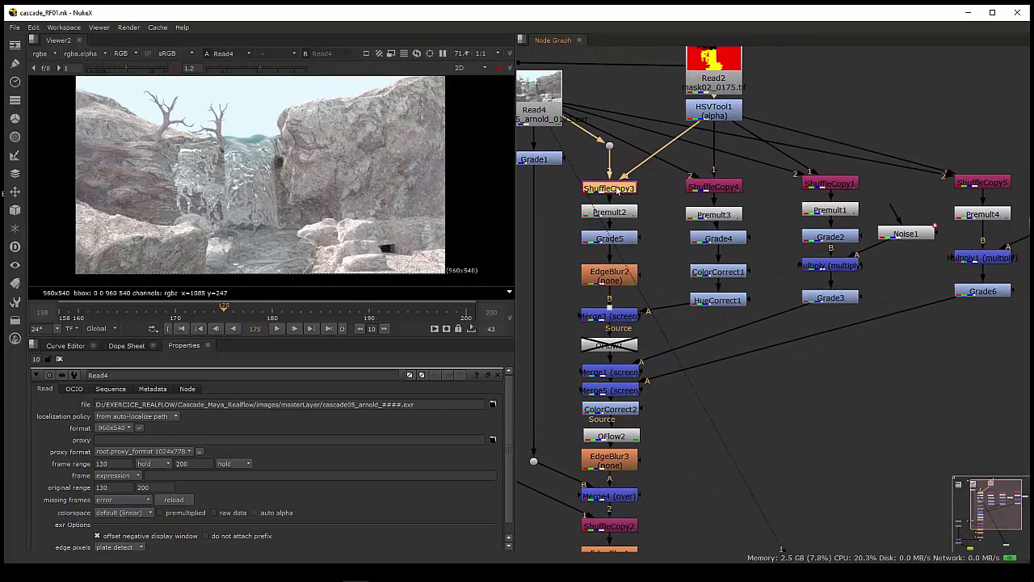
{"action": "double_click", "coordinate": [618, 190]}
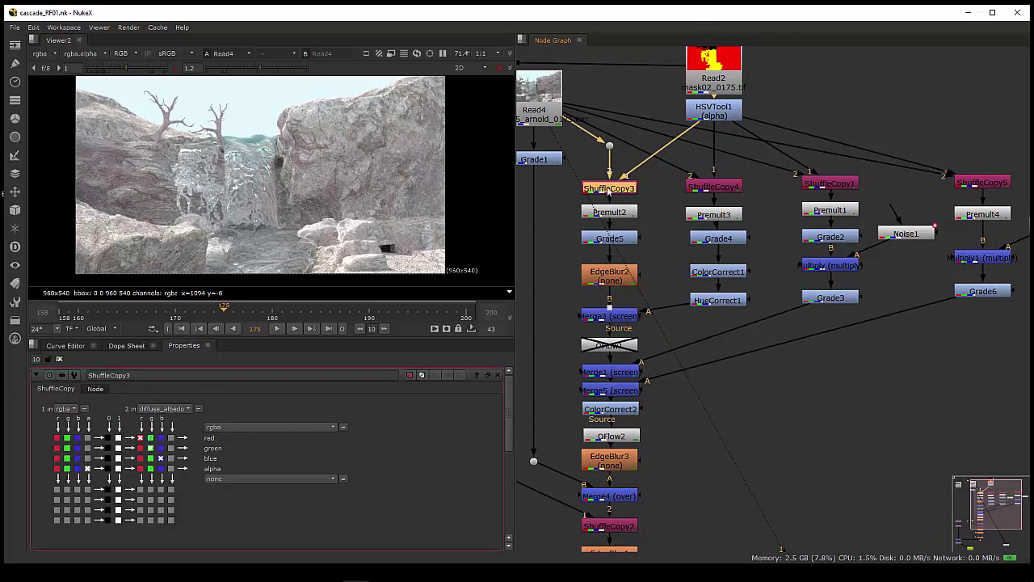
{"action": "key", "text": "1"}
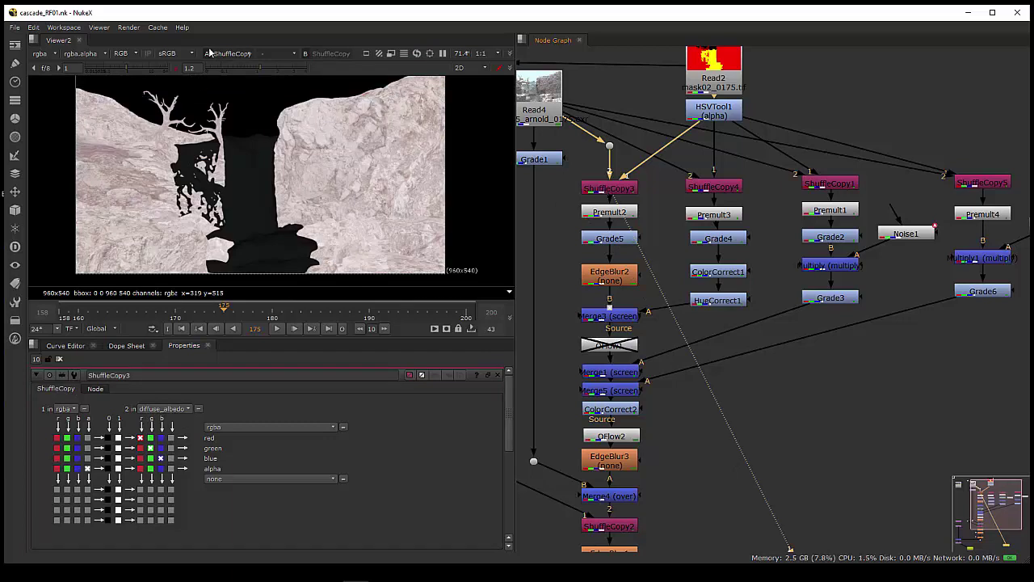
{"action": "left_click", "coordinate": [179, 71]}
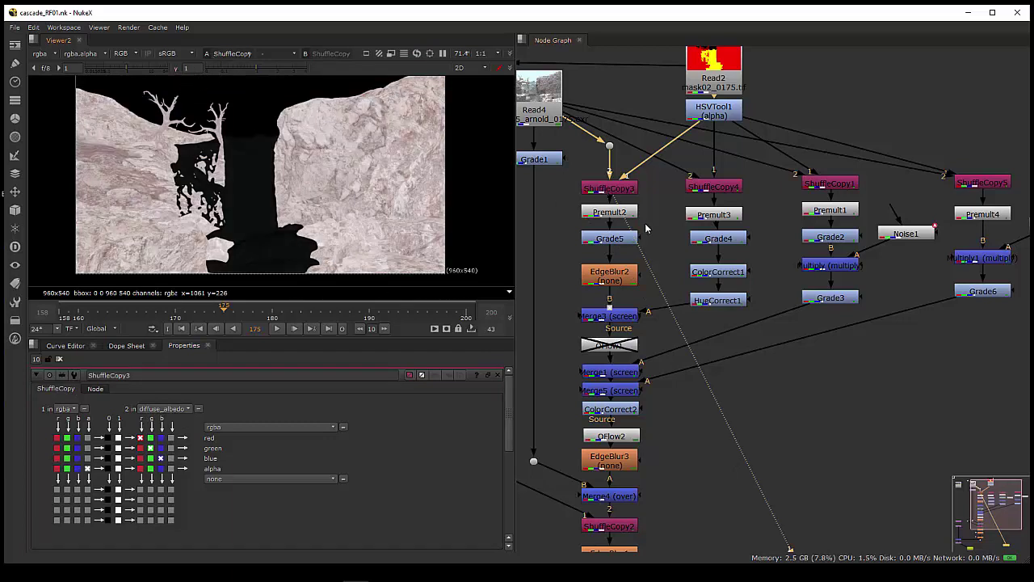
View the outputs of Grade5, EdgeBlur2 and Merge3 one after another.
{"action": "key", "text": "1"}
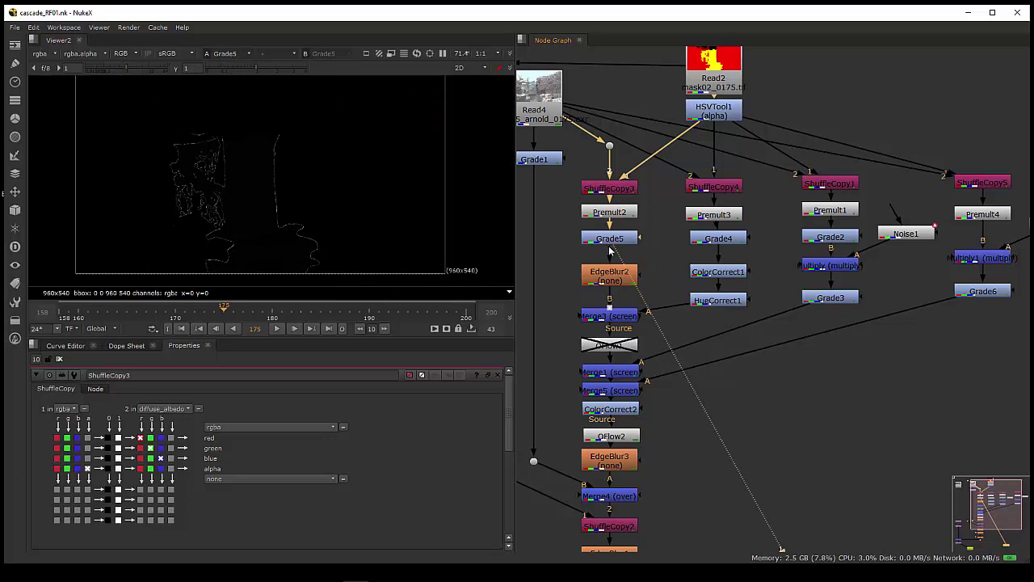
{"action": "key", "text": "1"}
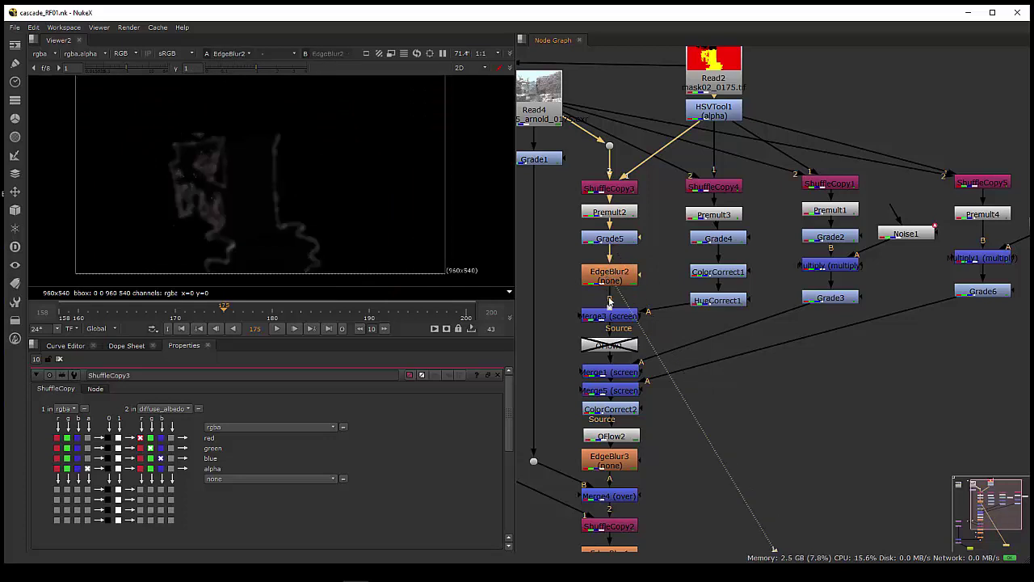
{"action": "left_click", "coordinate": [608, 319]}
{"action": "key", "text": "1"}
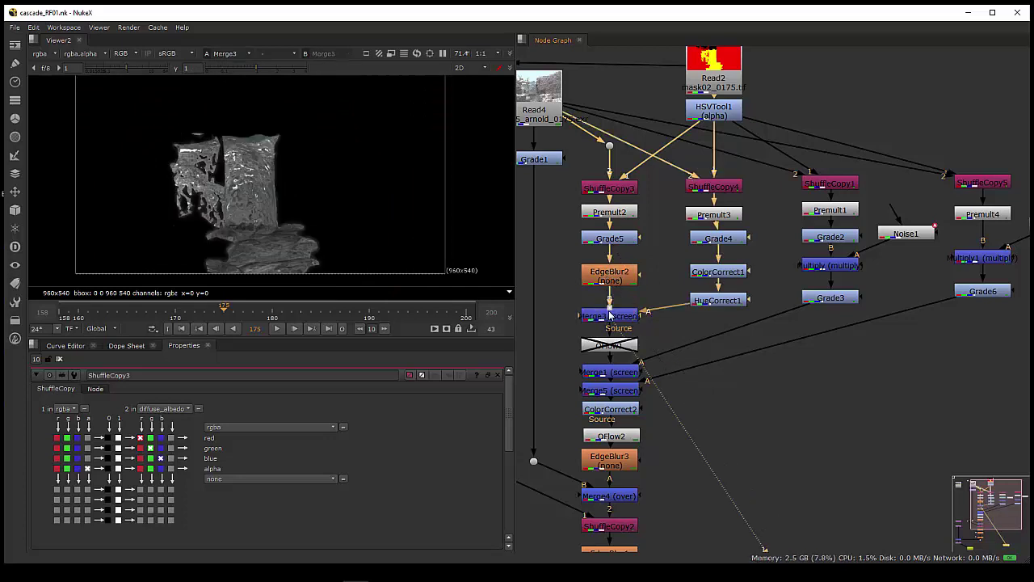
View ShuffleCopy3 again with the viewer gamma raised to 1.95, and lower the gamma to 1.1.
{"action": "left_click", "coordinate": [610, 191]}
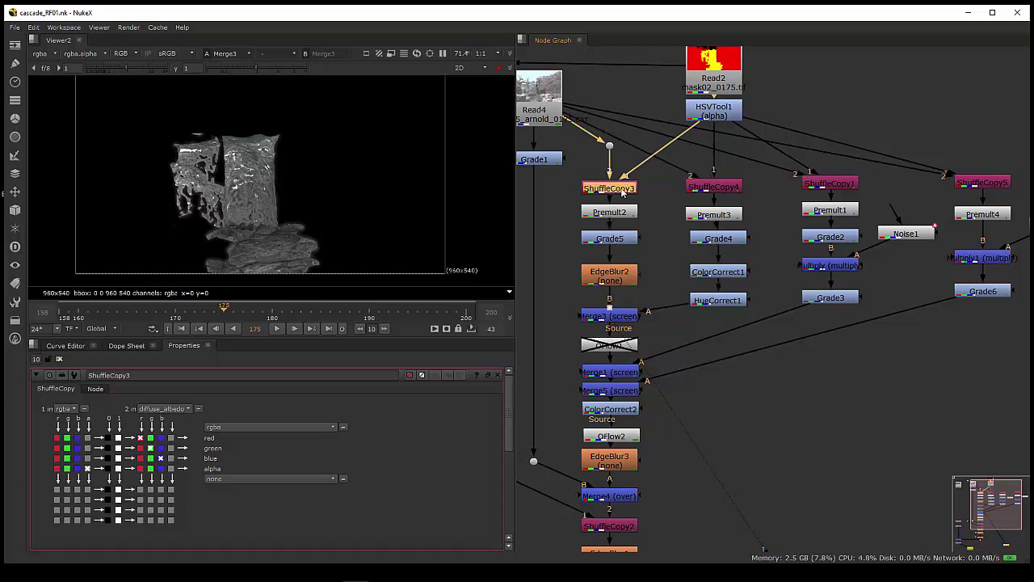
{"action": "key", "text": "1"}
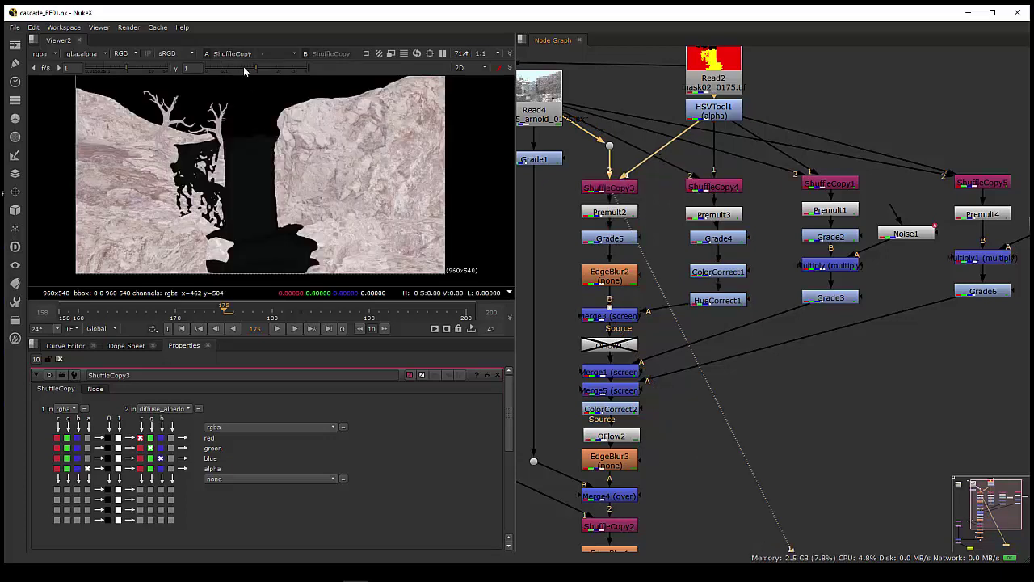
{"action": "left_click", "coordinate": [280, 69]}
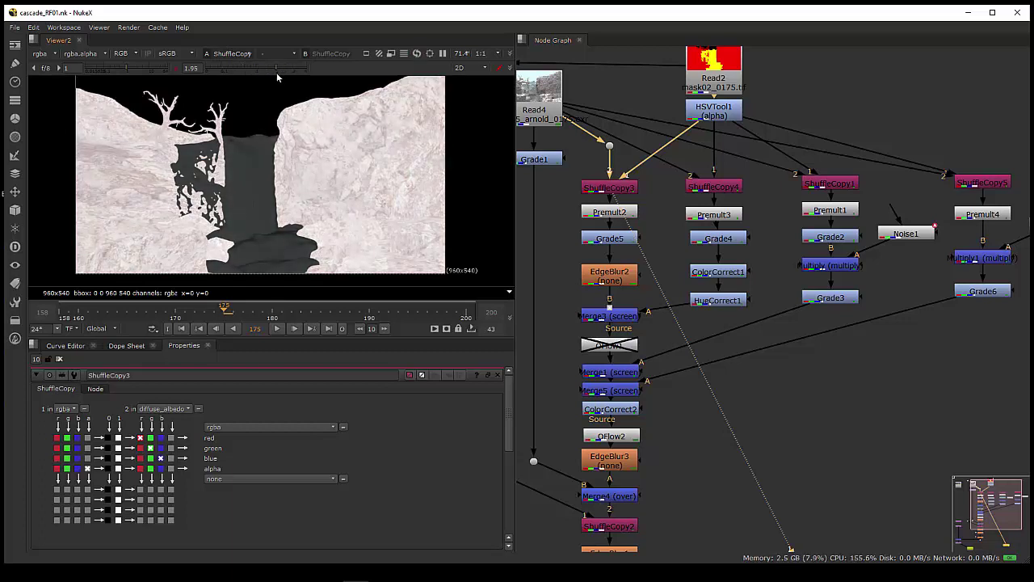
{"action": "left_click", "coordinate": [259, 69]}
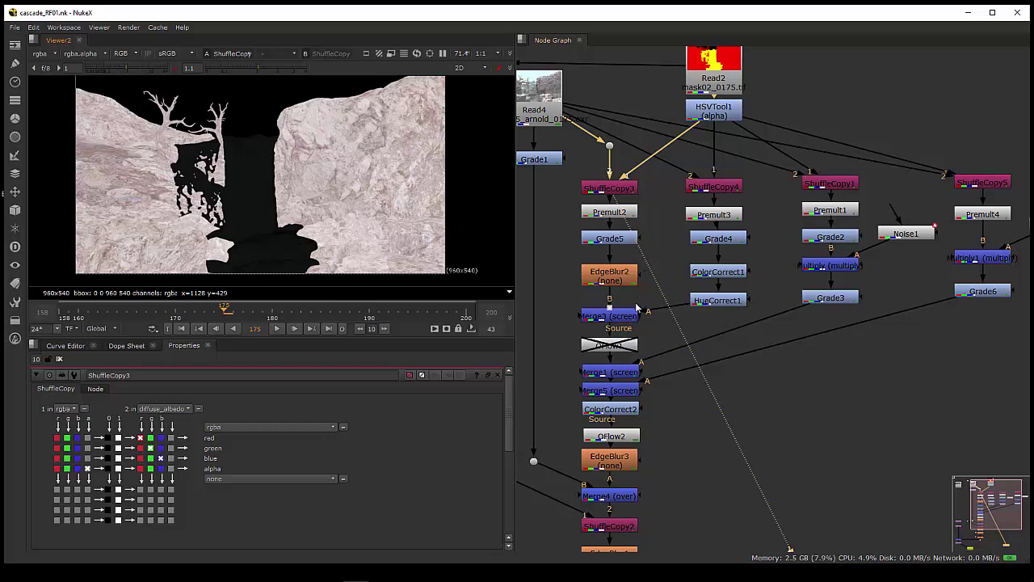
Delete the disabled OFlow node between Merge3 and Merge1.
{"action": "left_click", "coordinate": [620, 345]}
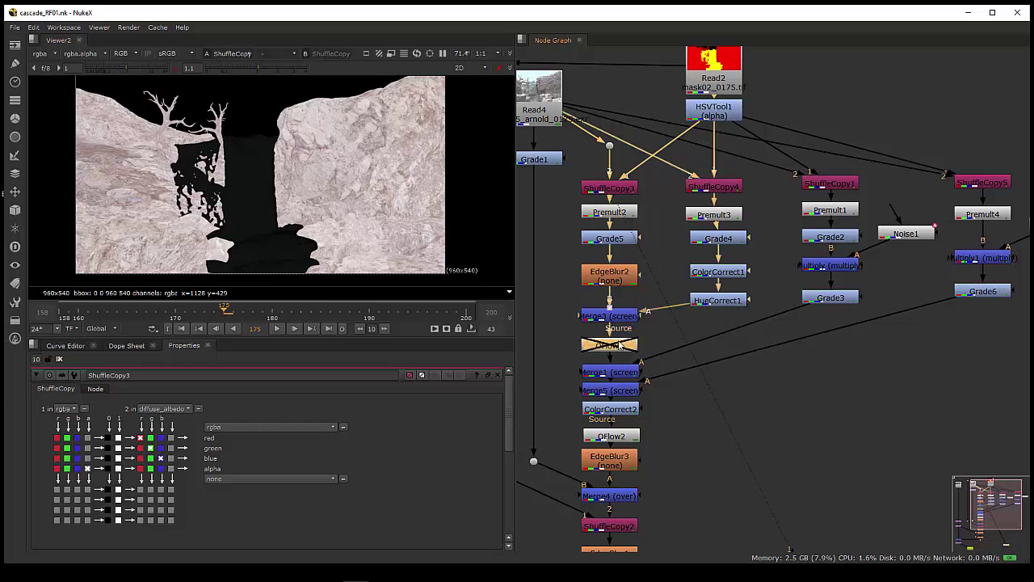
{"action": "key", "text": "Delete"}
Inspect the settings and outputs of ShuffleCopy4, ShuffleCopy1 and ShuffleCopy5 in turn.
{"action": "left_click", "coordinate": [714, 188]}
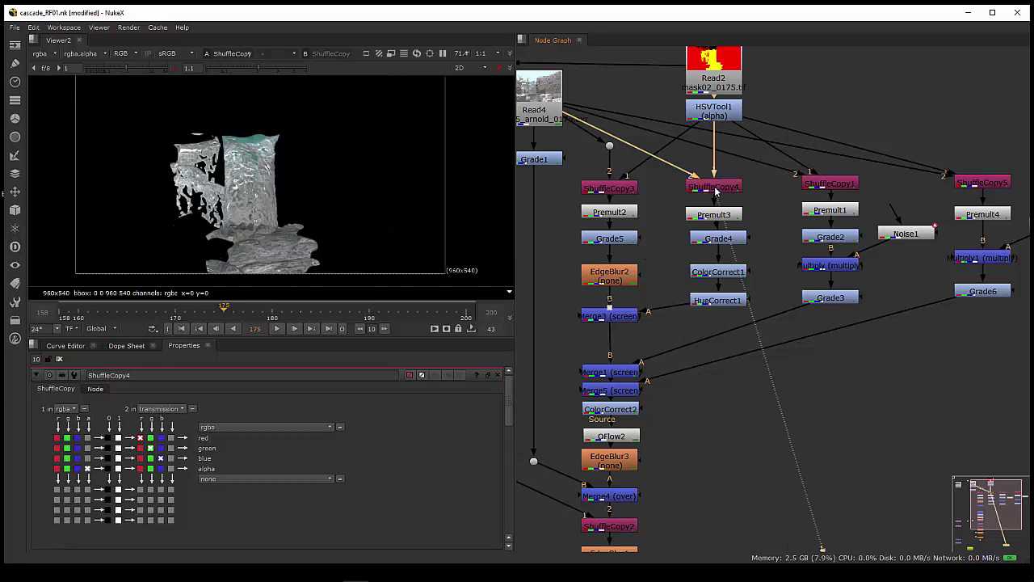
{"action": "left_click", "coordinate": [839, 184]}
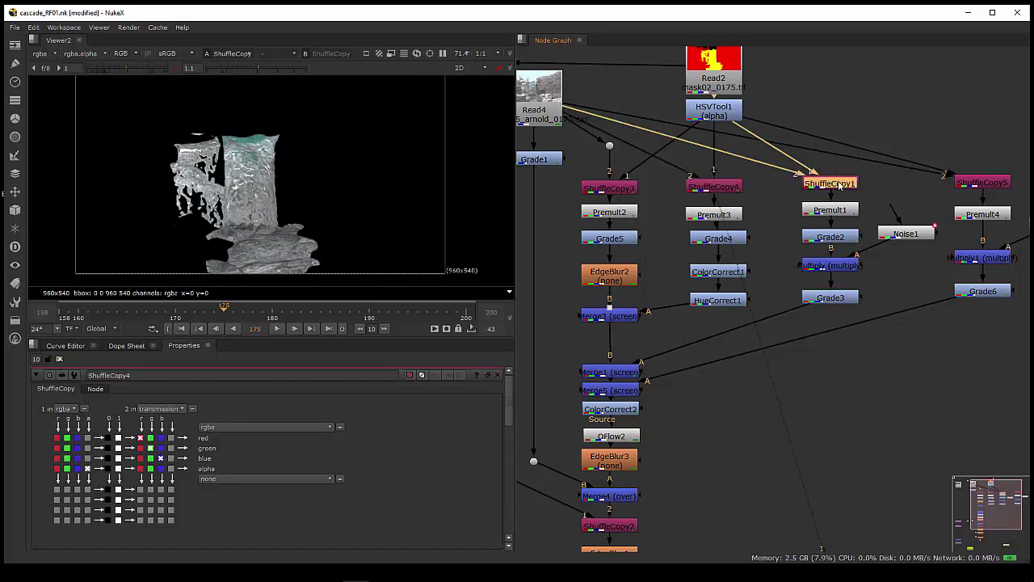
{"action": "double_click", "coordinate": [839, 184]}
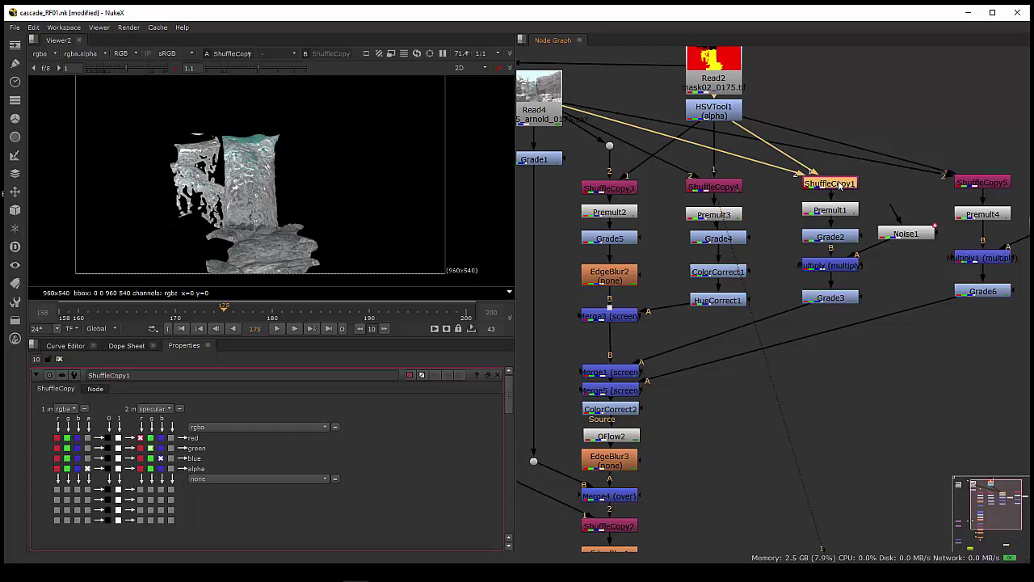
{"action": "key", "text": "1"}
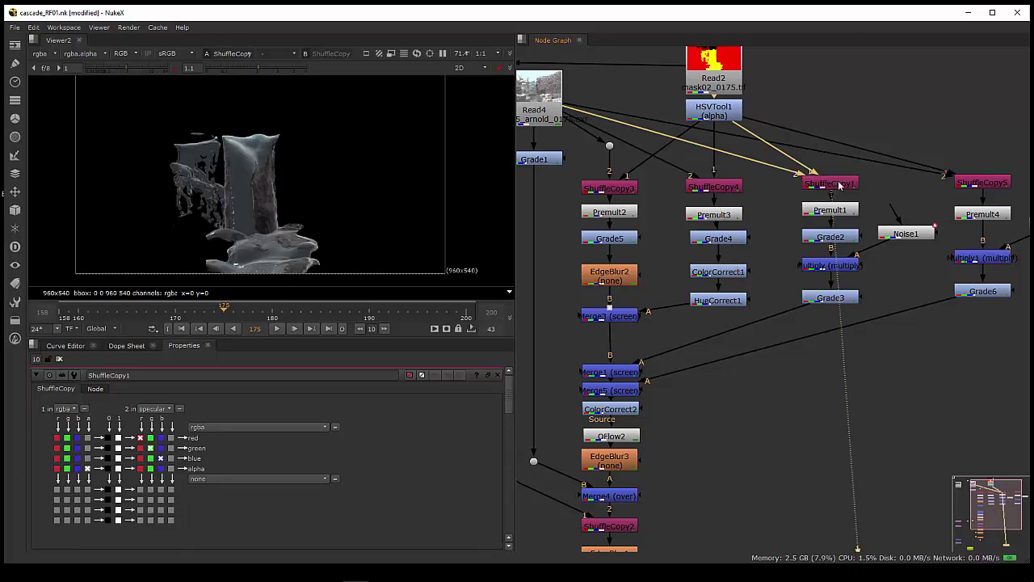
{"action": "left_click", "coordinate": [977, 184]}
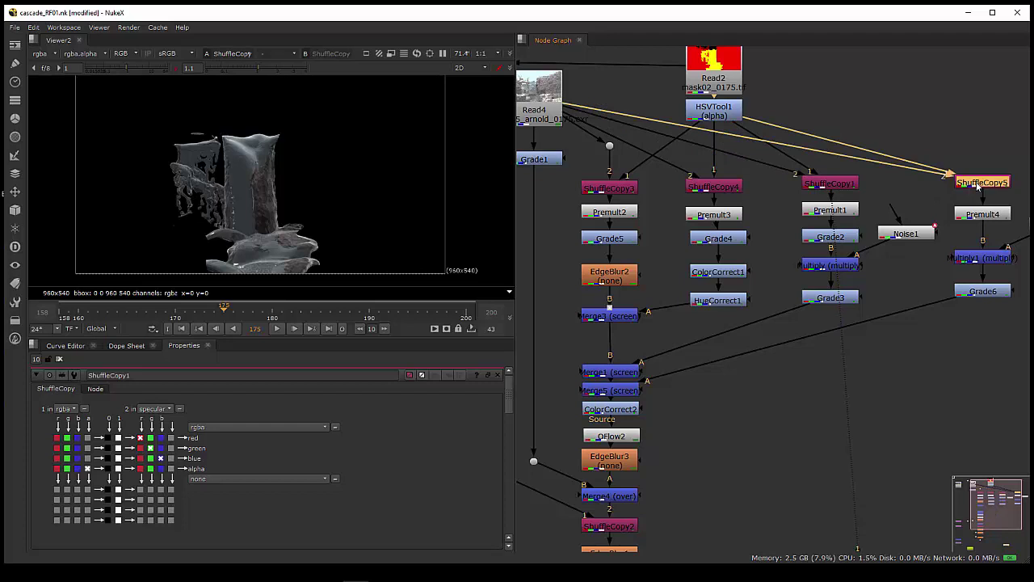
{"action": "double_click", "coordinate": [978, 184]}
{"action": "key", "text": "1"}
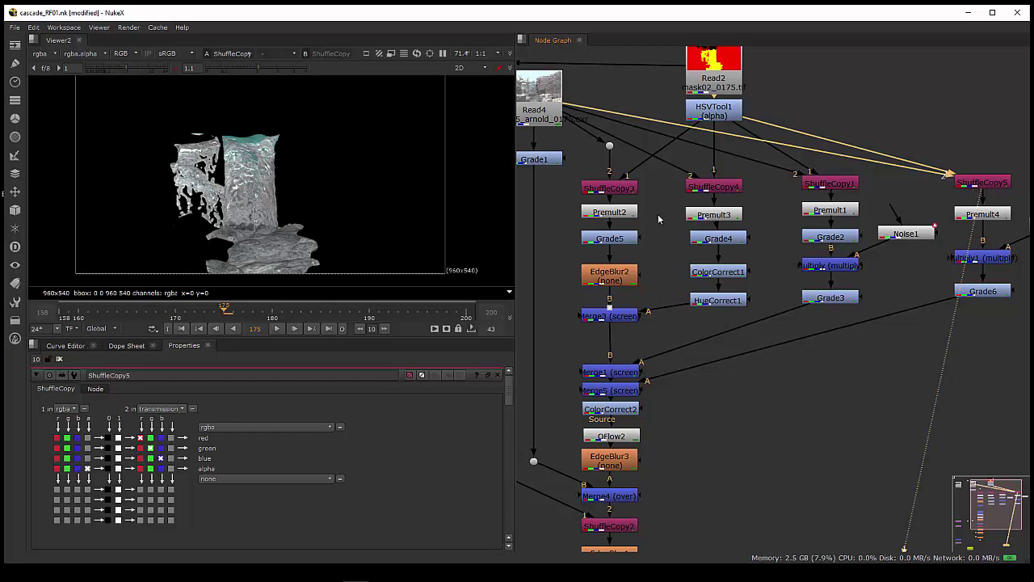
Trace the ShuffleCopy3 branch through Premult2 and Grade5 in the viewer, with gamma reset to 1 and Grade5's settings open.
{"action": "left_click", "coordinate": [607, 188]}
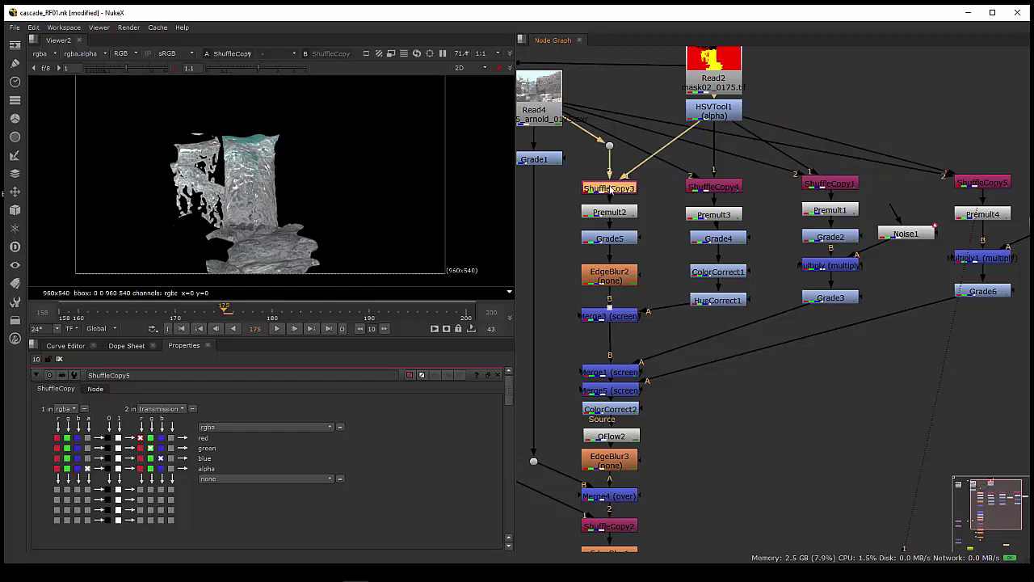
{"action": "key", "text": "1"}
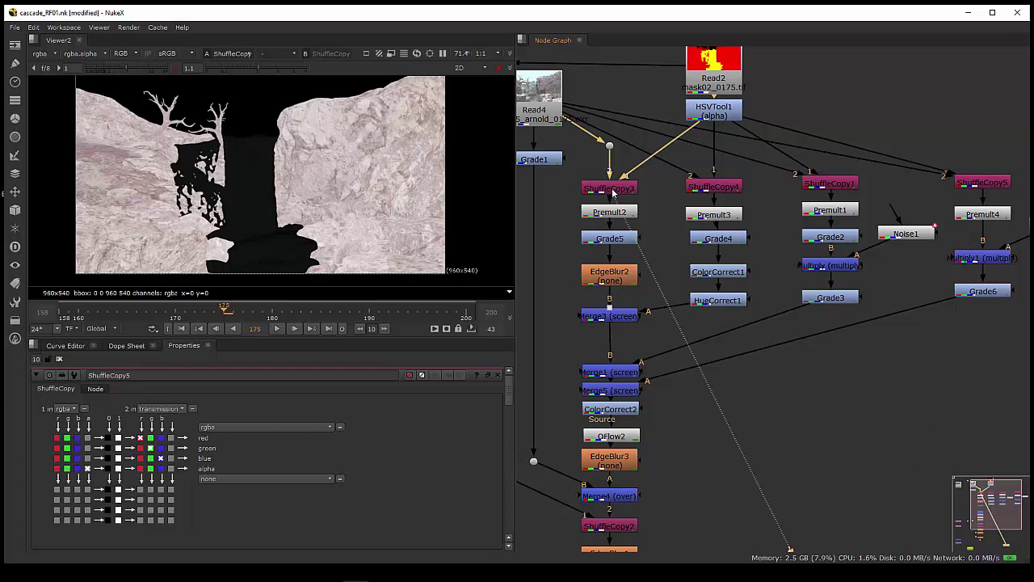
{"action": "left_click", "coordinate": [607, 212]}
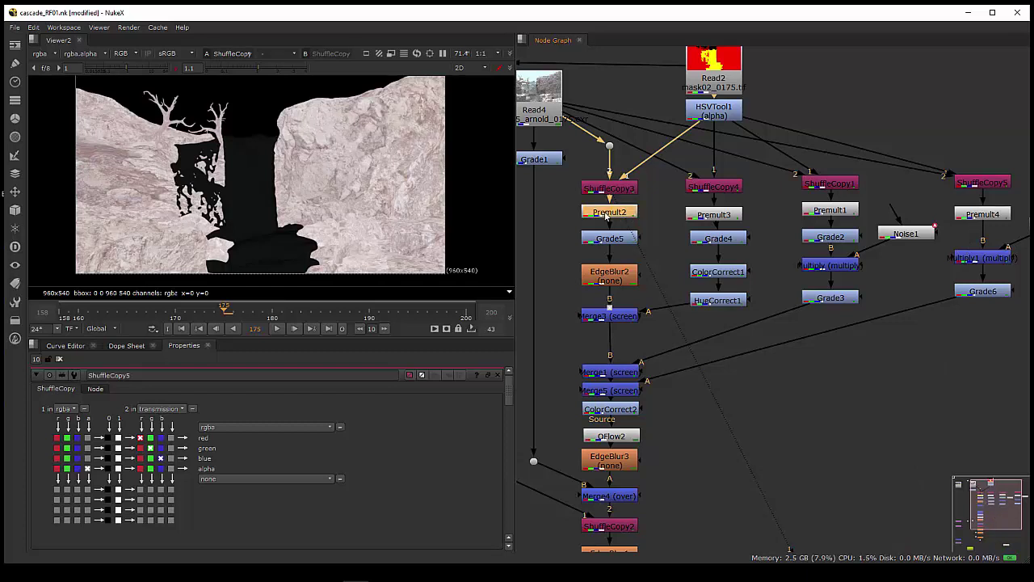
{"action": "key", "text": "1"}
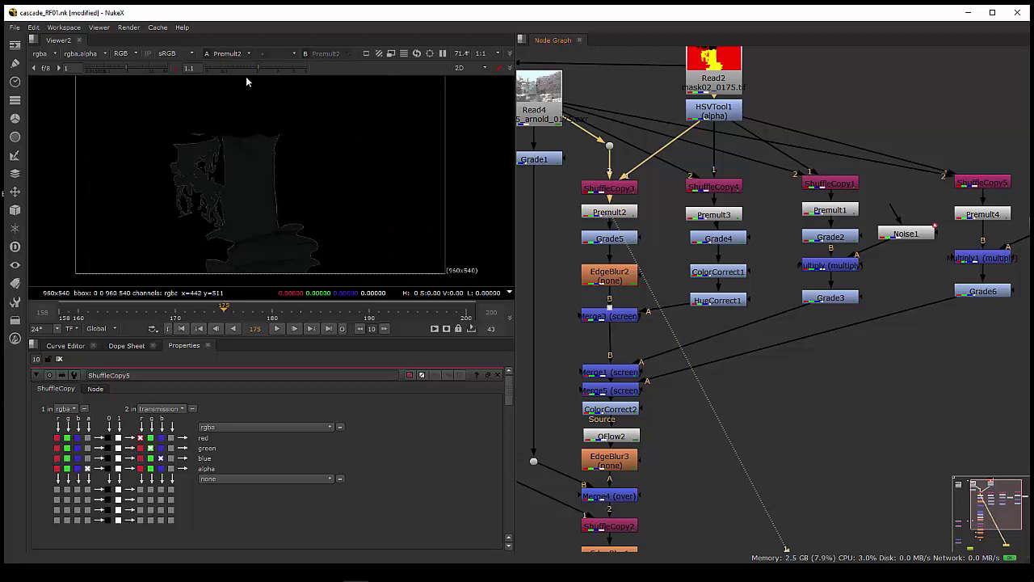
{"action": "left_click", "coordinate": [175, 70]}
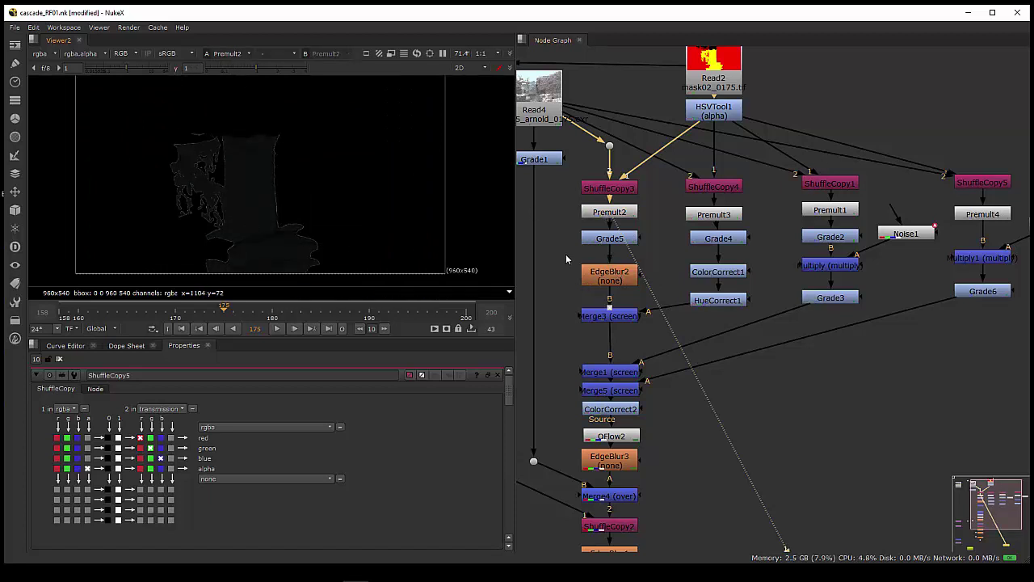
{"action": "double_click", "coordinate": [611, 237]}
{"action": "key", "text": "1"}
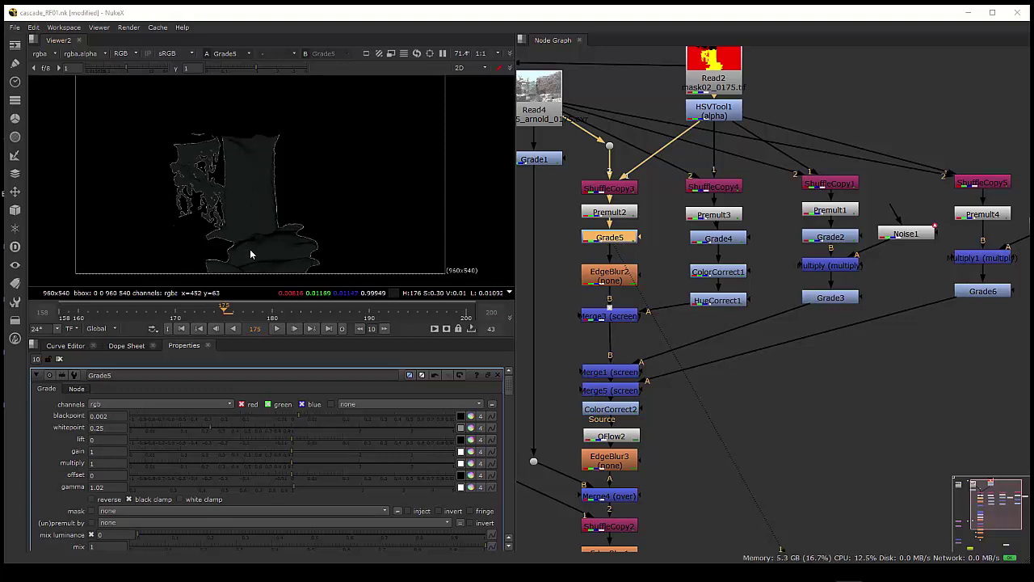
View the output of EdgeBlur2 and set its brightness to 0.89.
{"action": "left_click", "coordinate": [599, 281]}
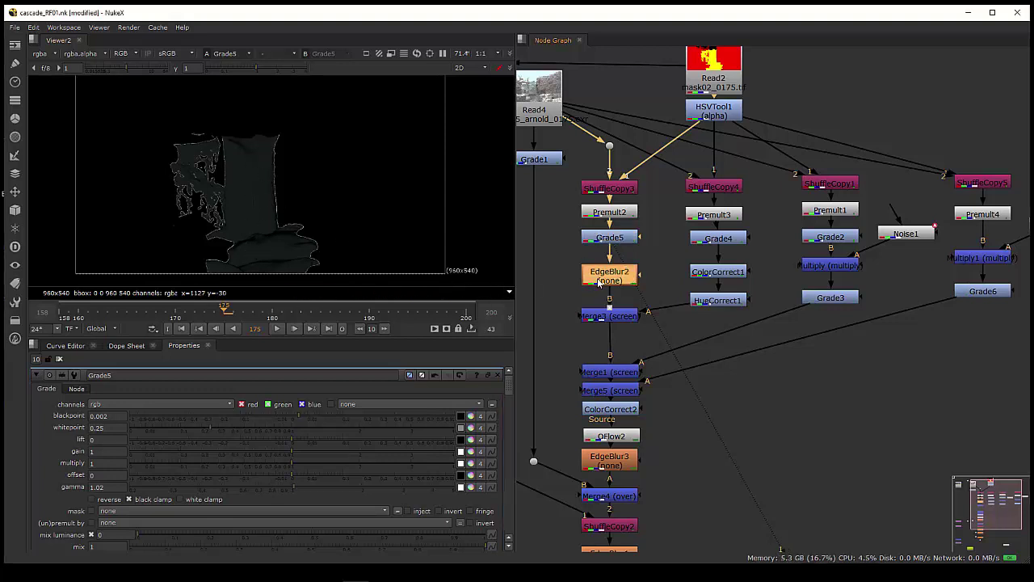
{"action": "key", "text": "1"}
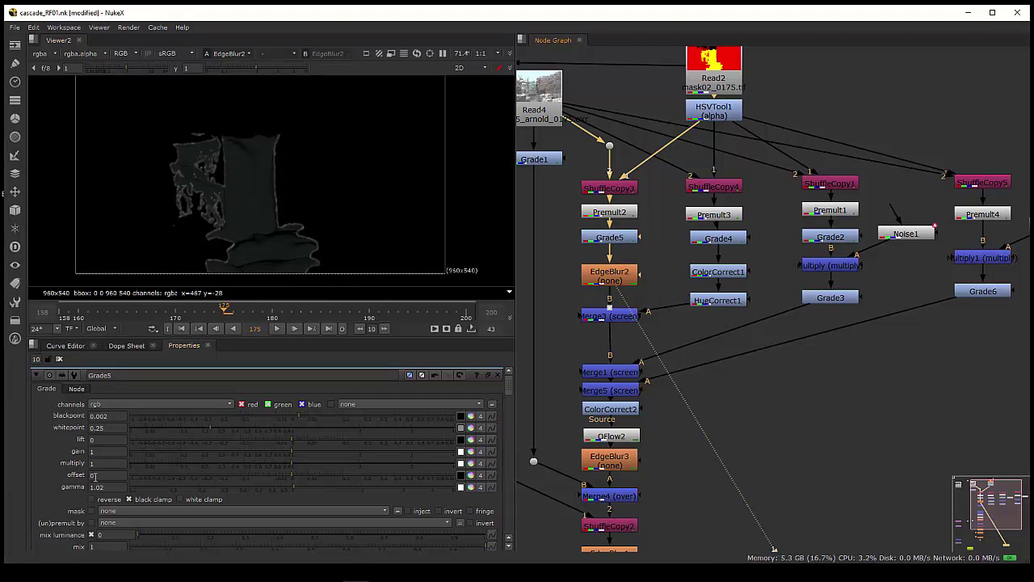
{"action": "double_click", "coordinate": [625, 282]}
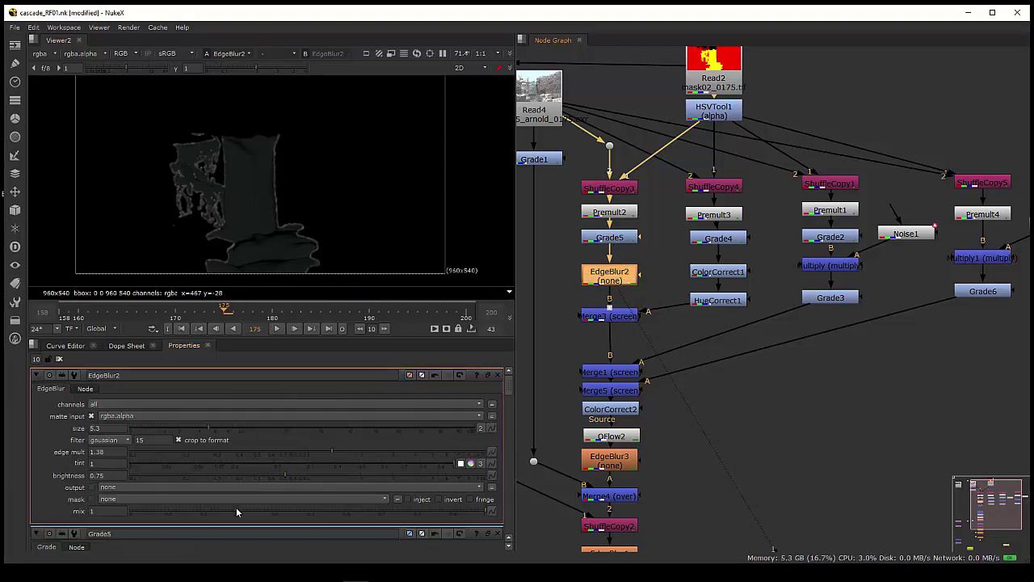
{"action": "left_click_drag", "start_coordinate": [283, 475], "coordinate": [206, 478]}
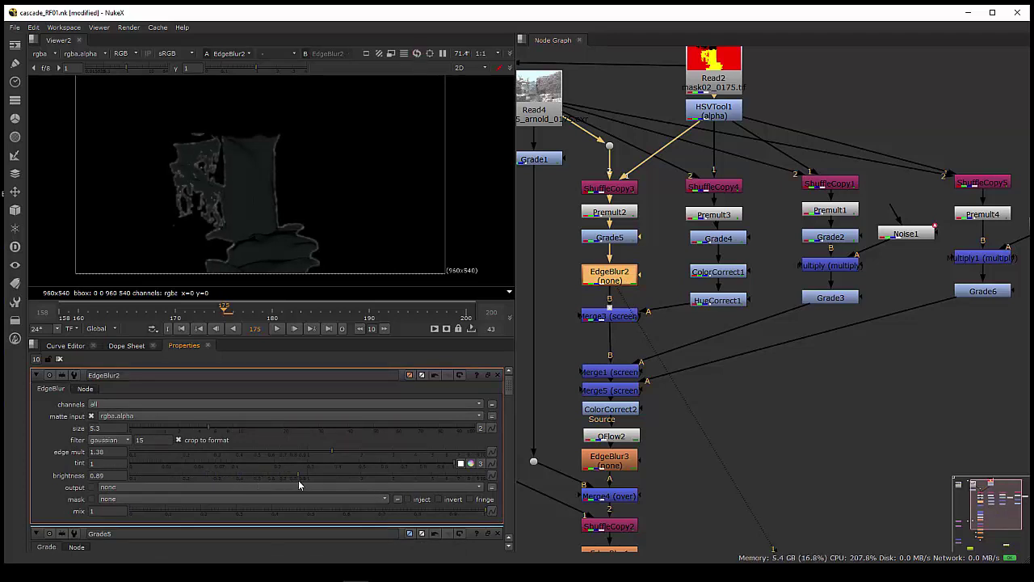
Lower the brightness of EdgeBlur2 to 0.605.
{"action": "left_click_drag", "start_coordinate": [299, 480], "coordinate": [268, 475]}
{"action": "left_click", "coordinate": [619, 316]}
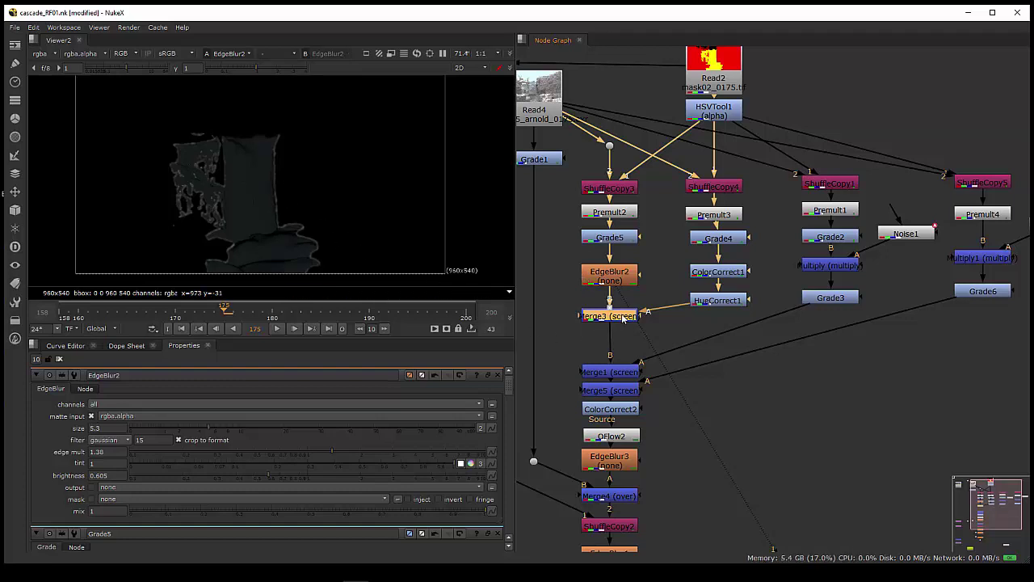
Trace the ShuffleCopy4 branch in the viewer through Premult3, Grade4, ColorCorrect1 and HueCorrect1.
{"action": "left_click", "coordinate": [725, 188]}
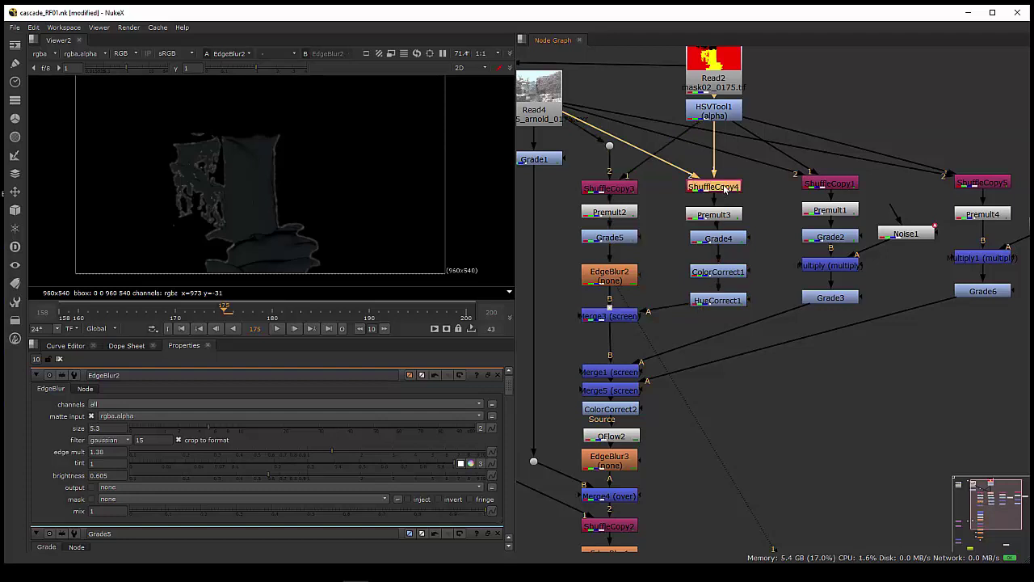
{"action": "key", "text": "1"}
{"action": "left_click", "coordinate": [712, 215]}
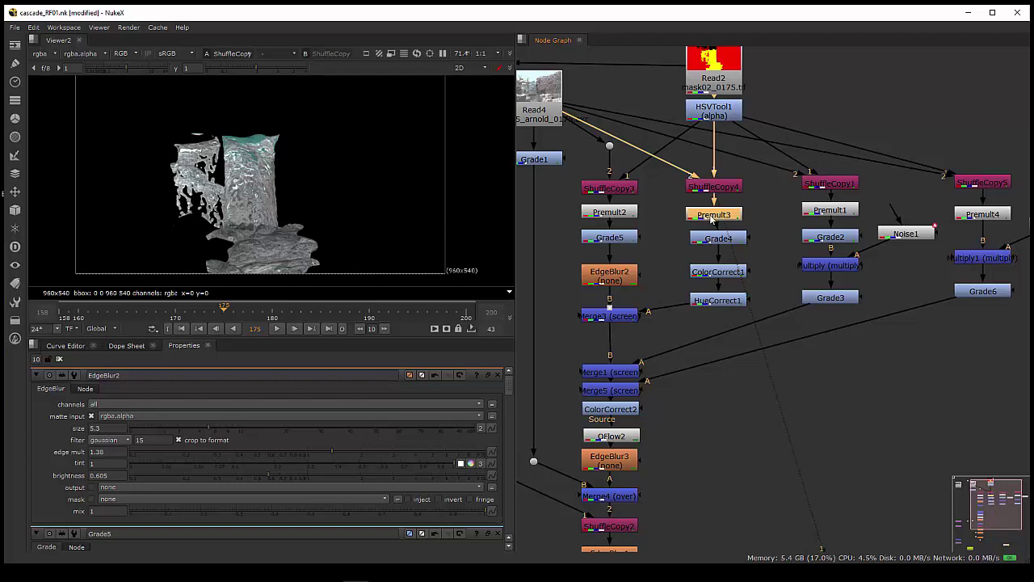
{"action": "key", "text": "1"}
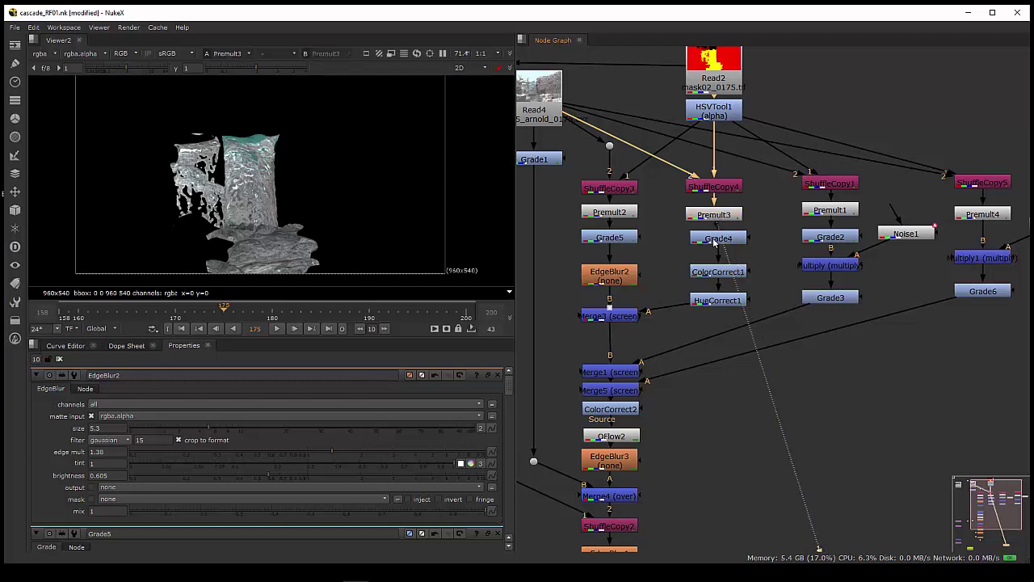
{"action": "left_click", "coordinate": [714, 239]}
{"action": "key", "text": "1"}
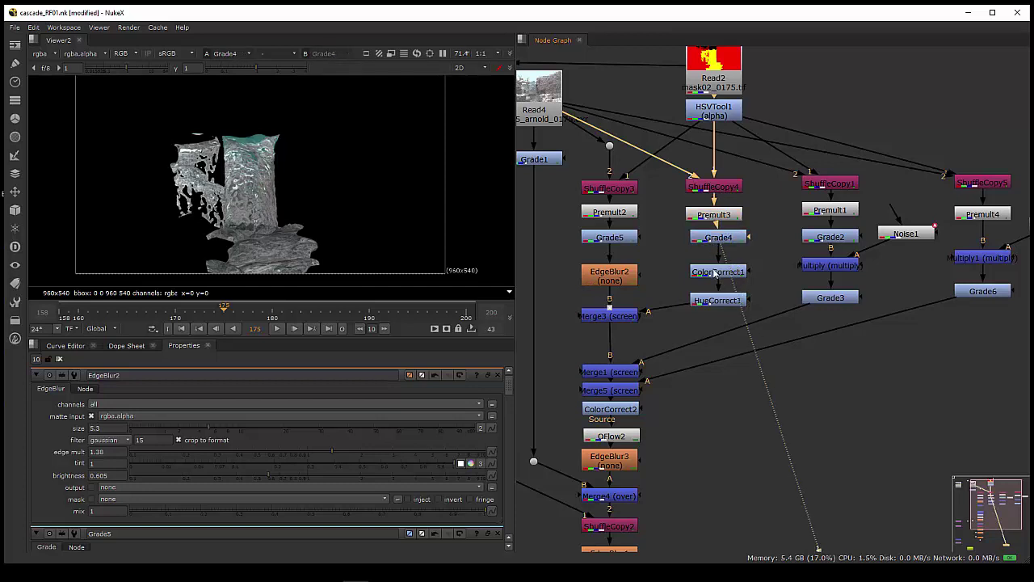
{"action": "left_click", "coordinate": [715, 272]}
{"action": "key", "text": "1"}
{"action": "left_click", "coordinate": [713, 301]}
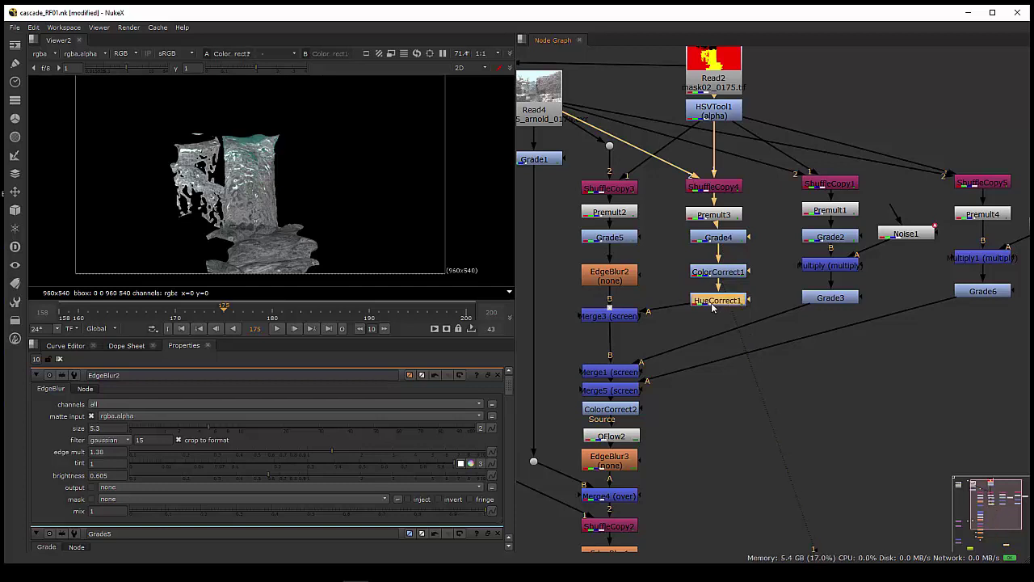
{"action": "key", "text": "1"}
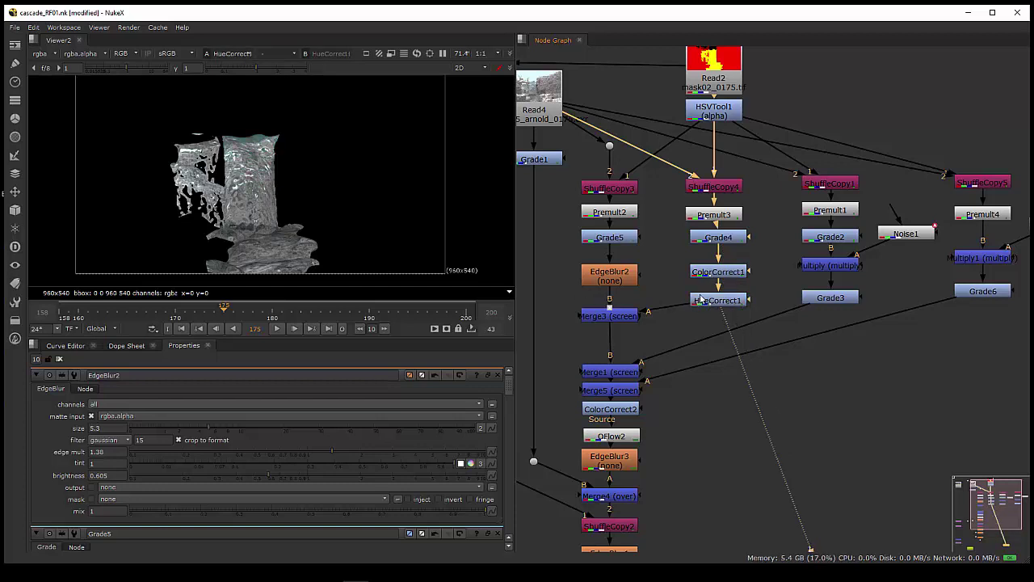
{"action": "left_click", "coordinate": [714, 245]}
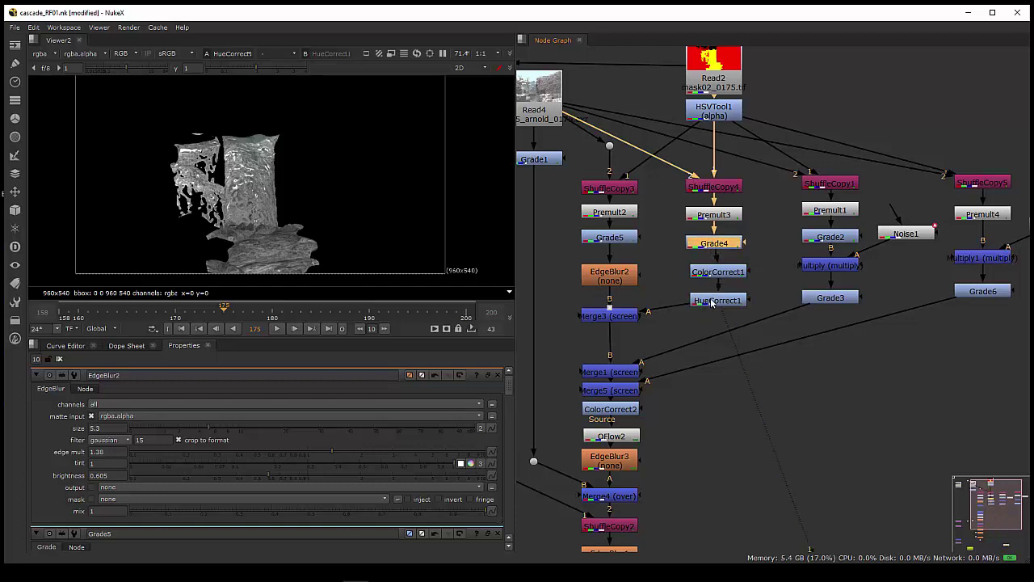
View Merge3's output with its settings open, try a mix of 1, and set the mix to 0.464.
{"action": "left_click", "coordinate": [613, 316]}
{"action": "key", "text": "1"}
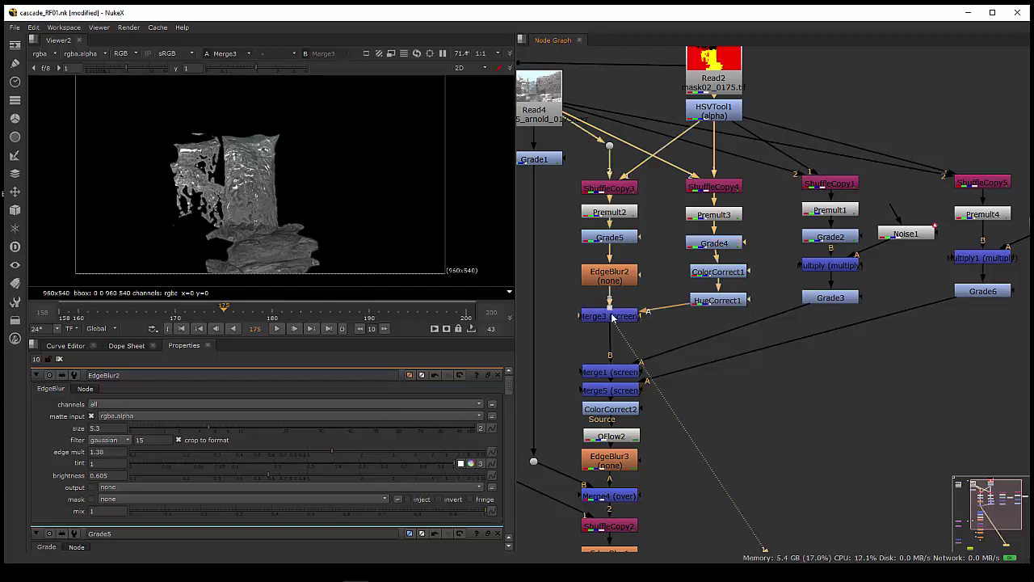
{"action": "double_click", "coordinate": [613, 316]}
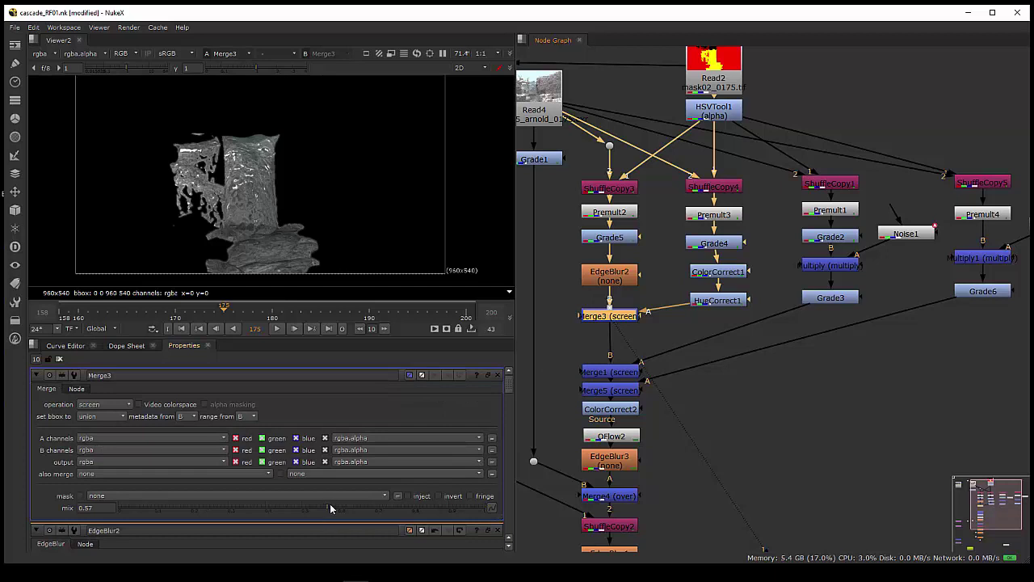
{"action": "left_click_drag", "start_coordinate": [329, 506], "coordinate": [505, 530]}
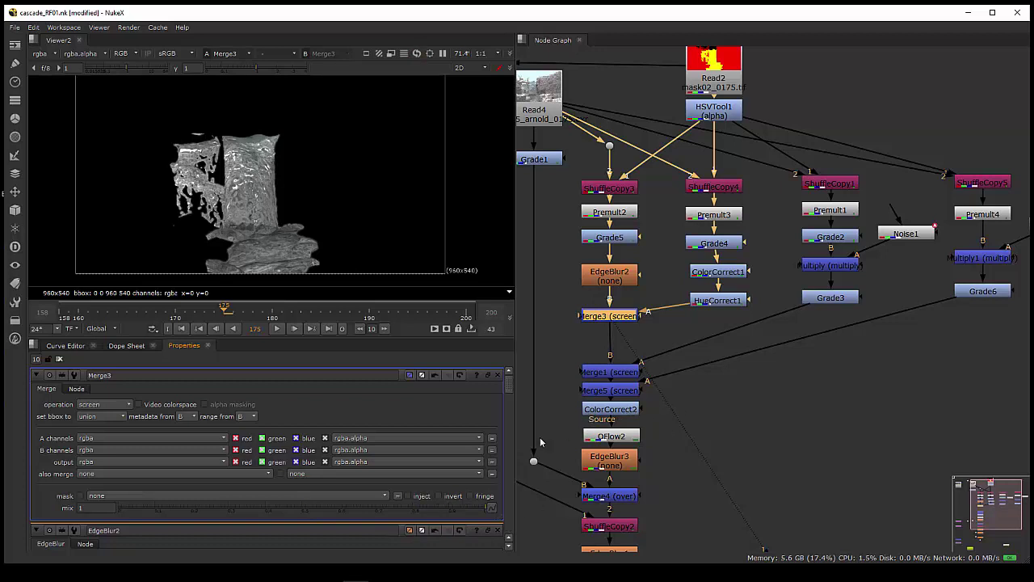
{"action": "left_click_drag", "start_coordinate": [460, 511], "coordinate": [489, 508]}
{"action": "left_click", "coordinate": [575, 183]}
{"action": "left_click_drag", "start_coordinate": [566, 172], "coordinate": [769, 324]}
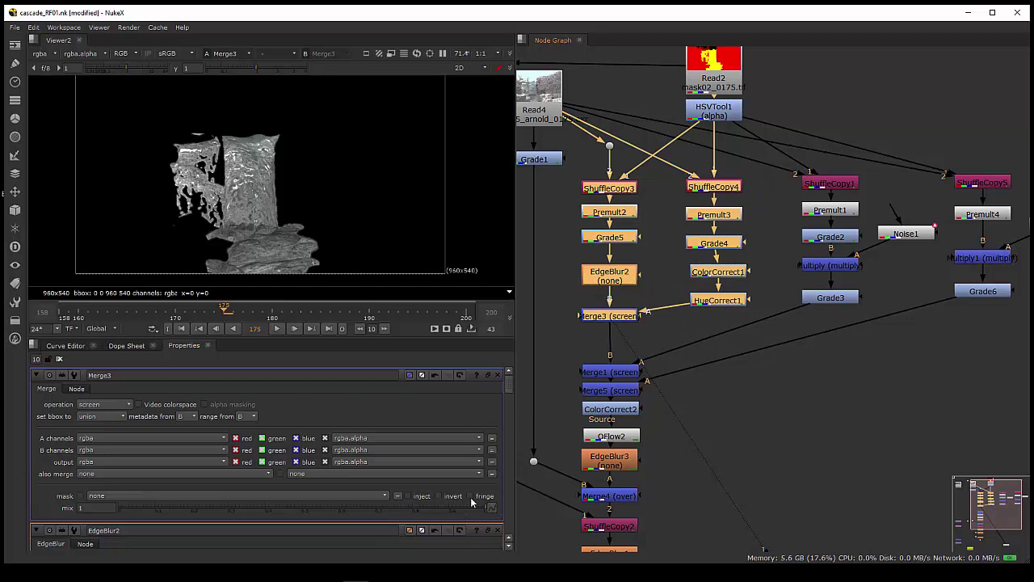
{"action": "left_click_drag", "start_coordinate": [468, 508], "coordinate": [289, 508]}
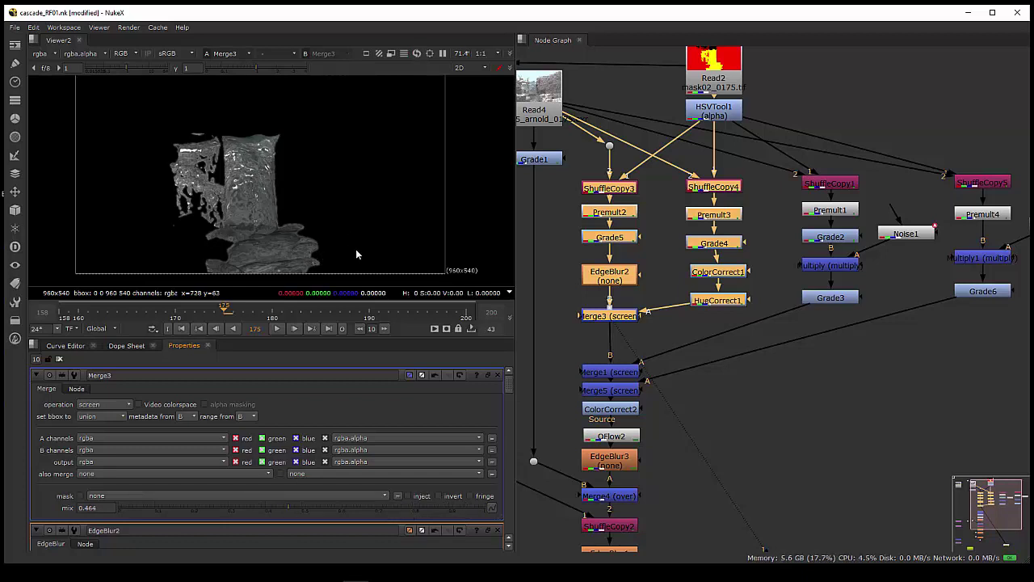
{"action": "left_click", "coordinate": [685, 332]}
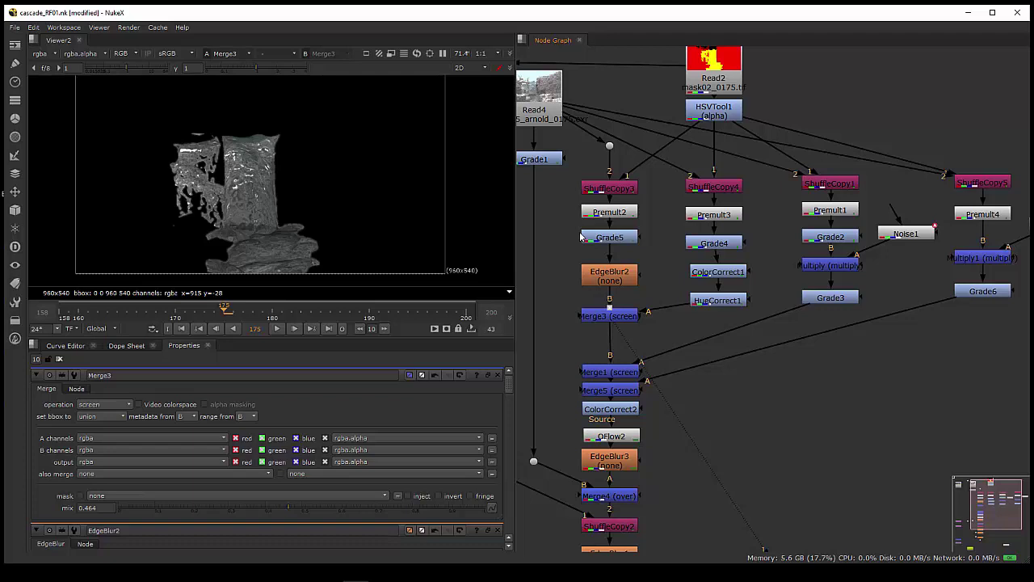
Trace the ShuffleCopy1 branch in the viewer through Premult1, Grade2, Multiply and Grade3.
{"action": "left_click", "coordinate": [845, 185]}
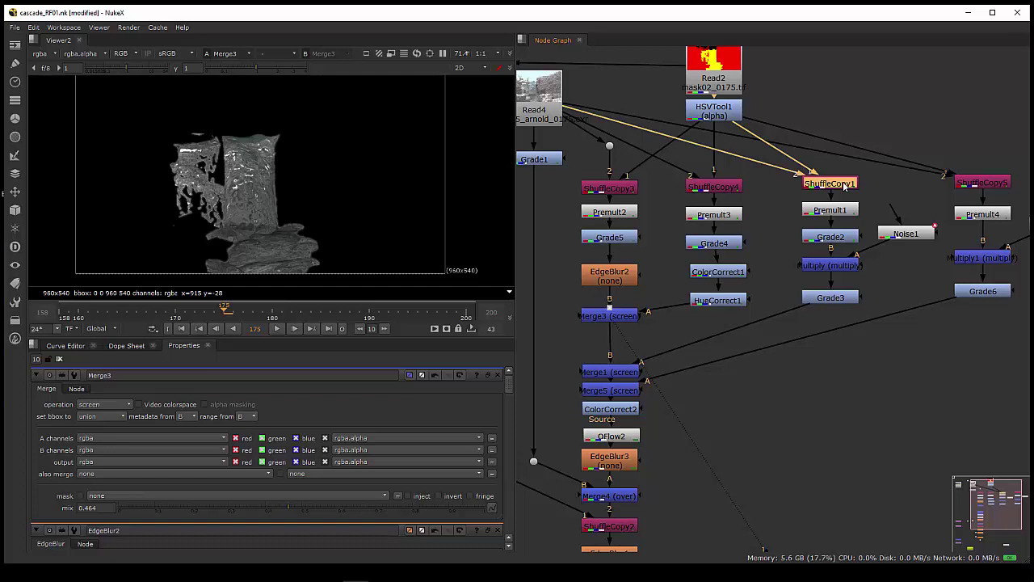
{"action": "key", "text": "1"}
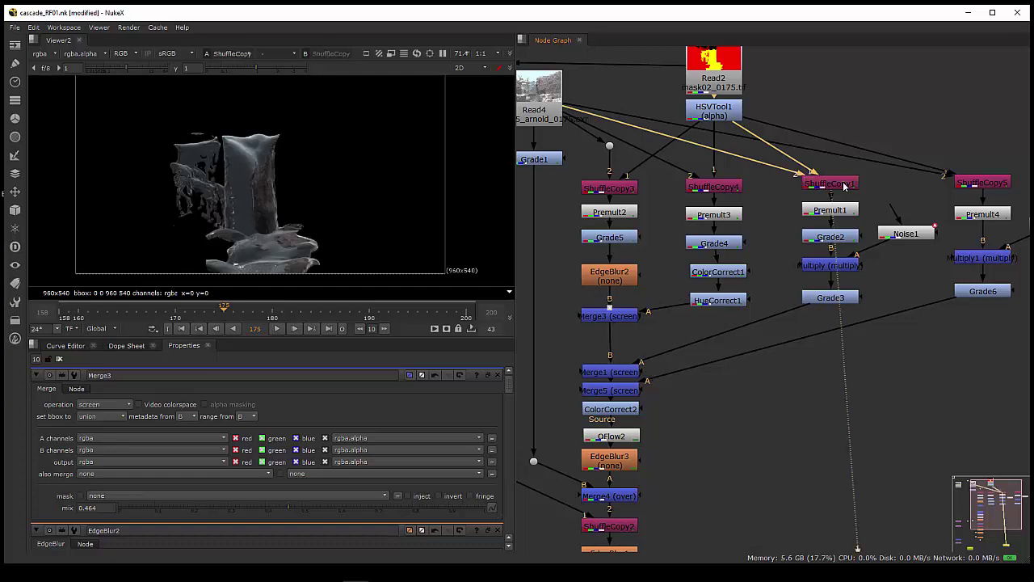
{"action": "left_click", "coordinate": [837, 212]}
{"action": "key", "text": "1"}
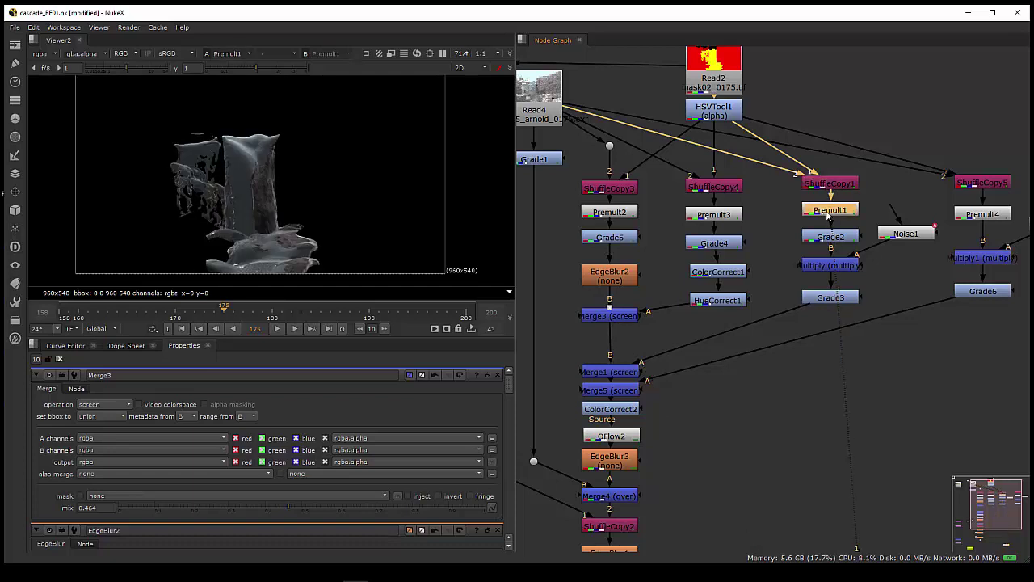
{"action": "left_click", "coordinate": [819, 241]}
{"action": "key", "text": "1"}
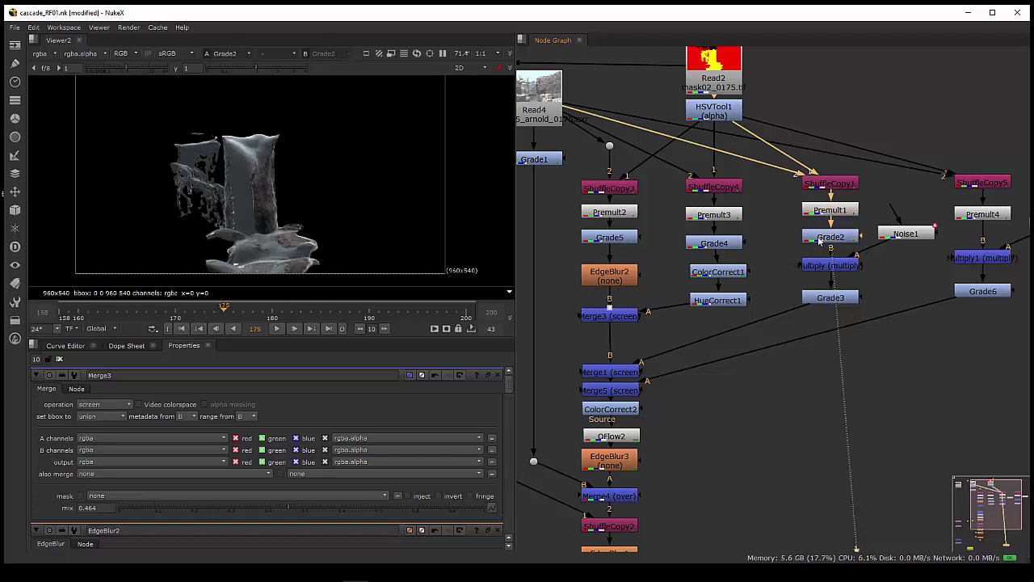
{"action": "left_click", "coordinate": [824, 267]}
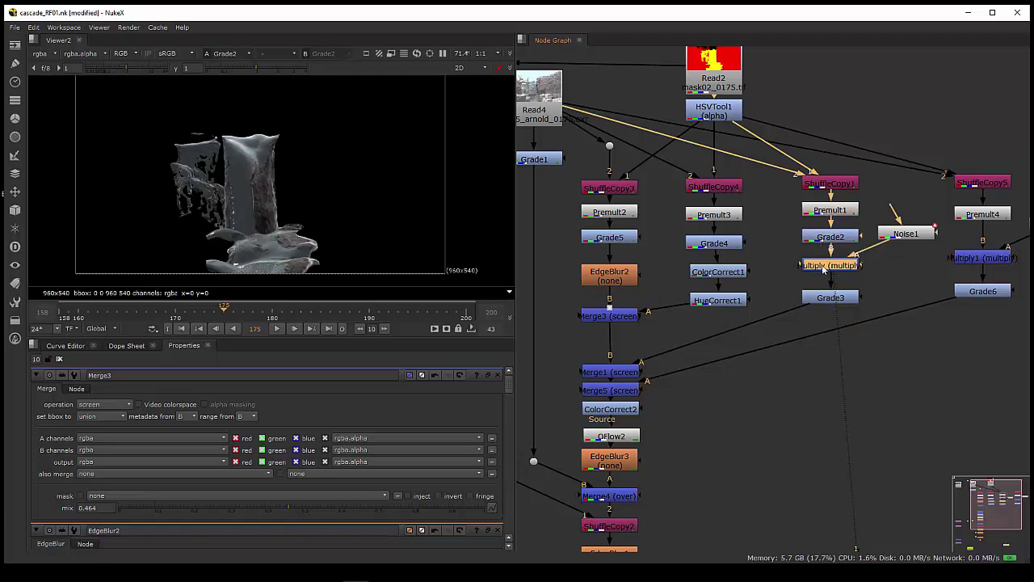
{"action": "key", "text": "1"}
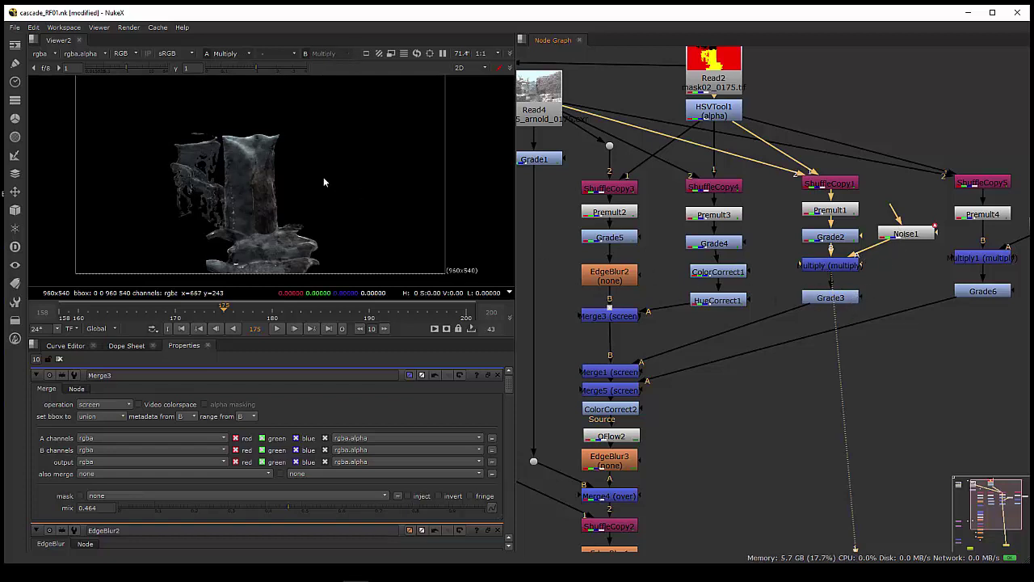
{"action": "left_click", "coordinate": [840, 301]}
{"action": "key", "text": "1"}
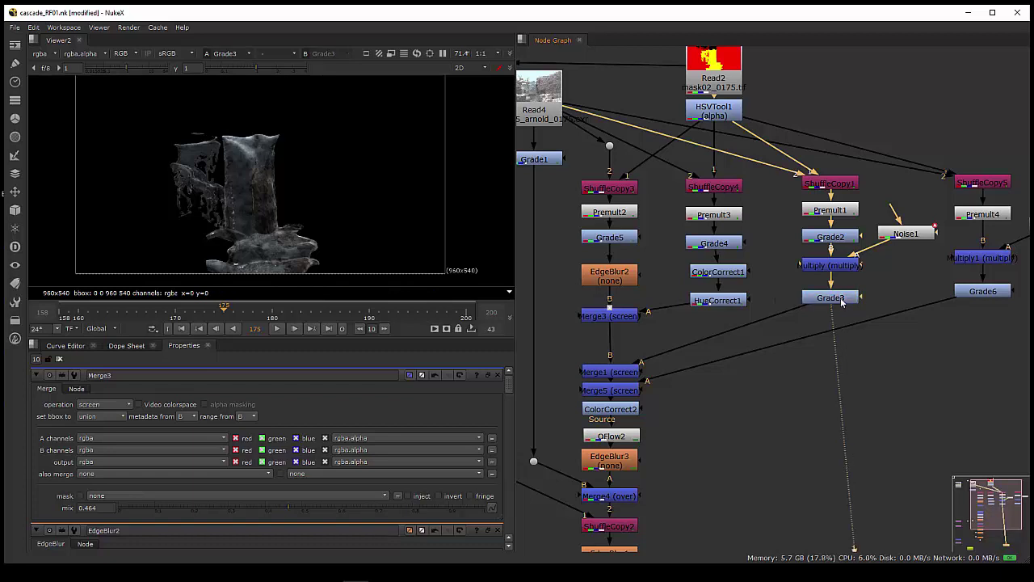
Adjust Grade3 to blackpoint 0.014, whitepoint 1.68 and multiply 1.57.
{"action": "left_click", "coordinate": [821, 302]}
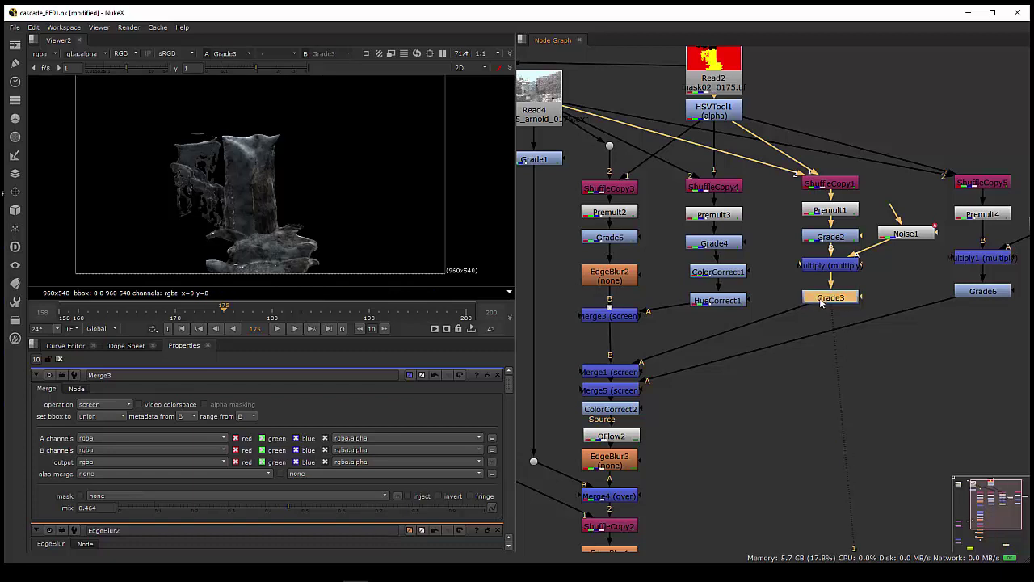
{"action": "left_click", "coordinate": [821, 301], "text": "shift"}
{"action": "double_click", "coordinate": [821, 301]}
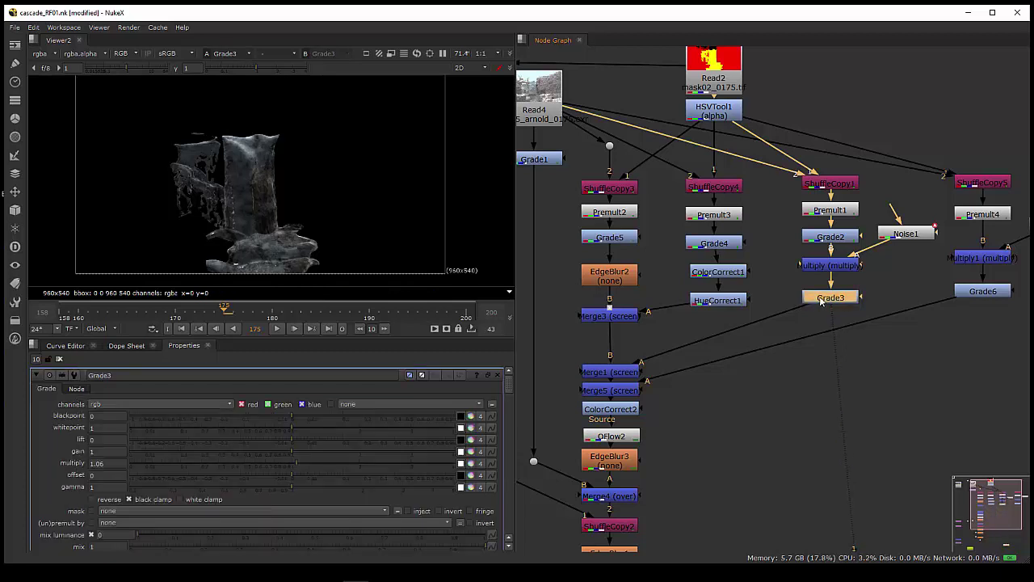
{"action": "mouse_move", "coordinate": [307, 462]}
{"action": "left_mouse_down"}
{"action": "mouse_move", "coordinate": [225, 471]}
{"action": "mouse_move", "coordinate": [292, 471]}
{"action": "left_mouse_up"}
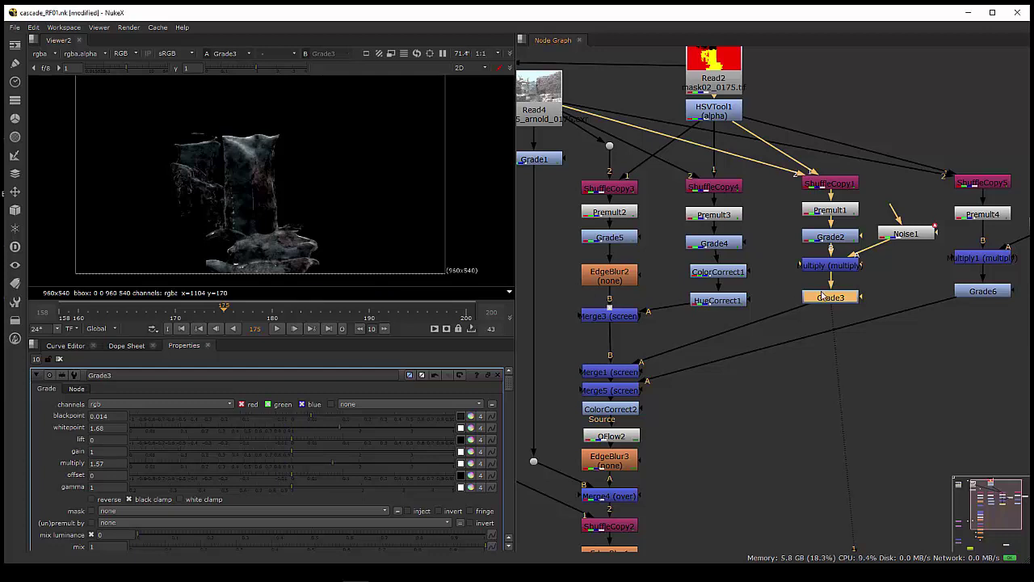
Inspect the settings of the Noise1 node that feeds the Multiply node above Grade3.
{"action": "left_click", "coordinate": [898, 235]}
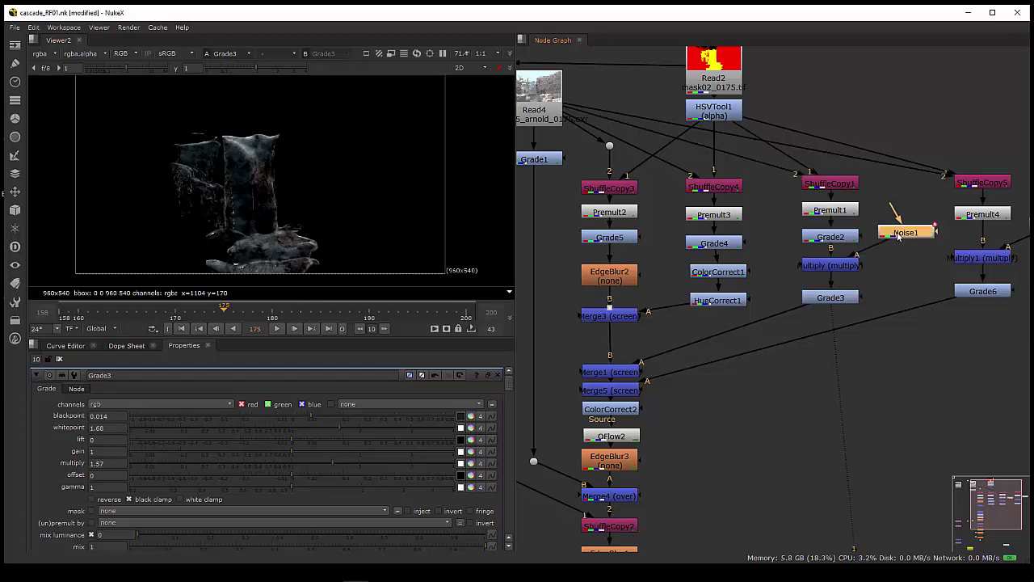
{"action": "double_click", "coordinate": [899, 234]}
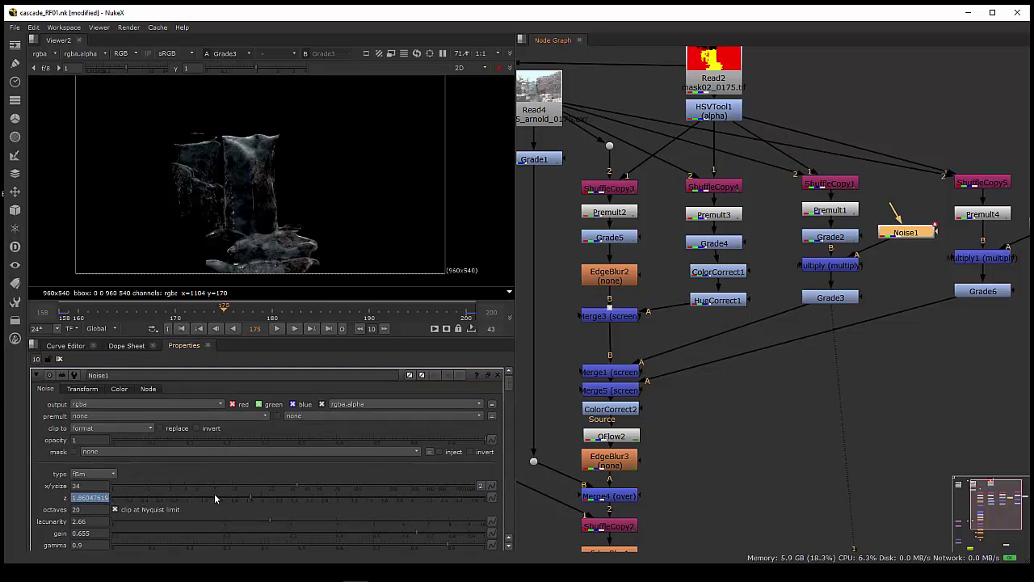
{"action": "left_click", "coordinate": [834, 298]}
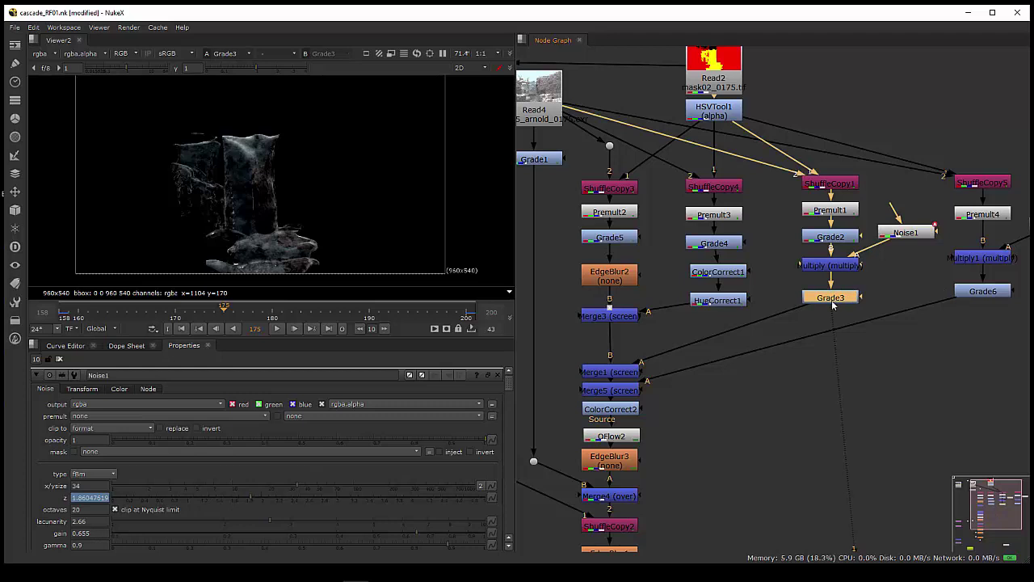
Move Merge1 up closer to Merge3, view its output, and shift Merge5 up beneath it.
{"action": "left_click_drag", "start_coordinate": [610, 372], "coordinate": [611, 353]}
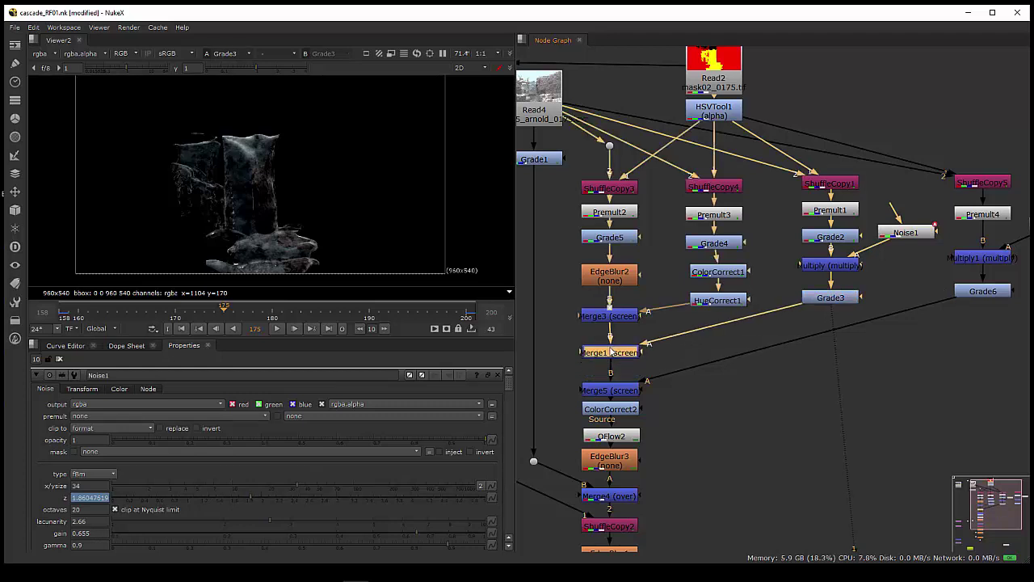
{"action": "key", "text": "1"}
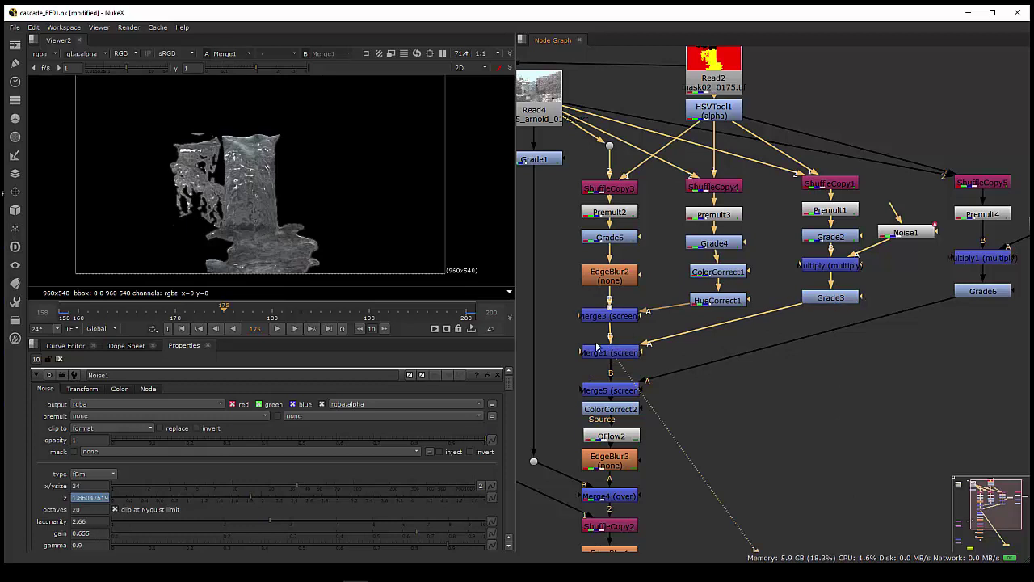
{"action": "left_click", "coordinate": [600, 354]}
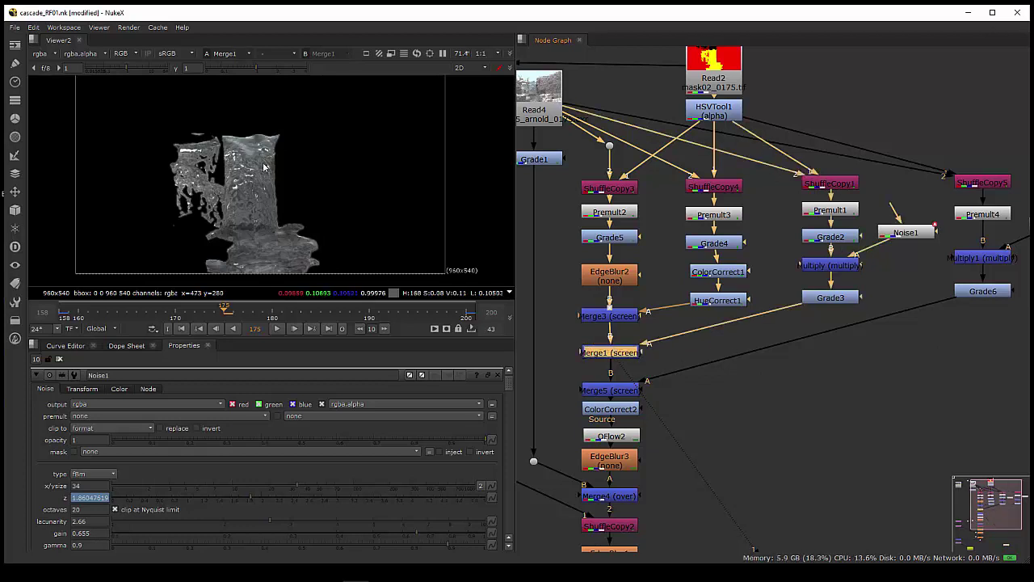
{"action": "left_click", "coordinate": [617, 384]}
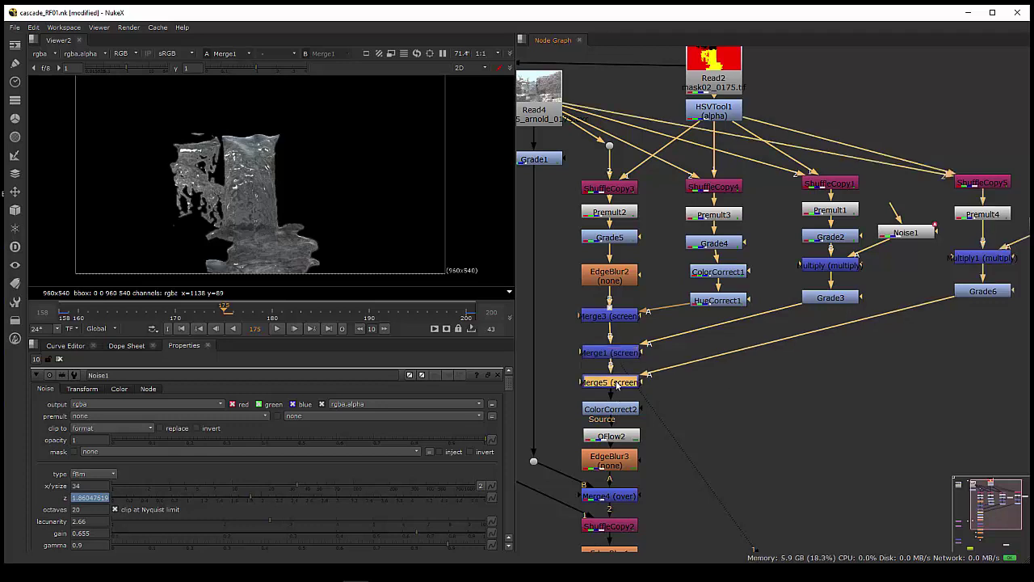
Trace the ShuffleCopy5 branch in the viewer through Multiply1 and Grade6.
{"action": "left_click", "coordinate": [972, 186]}
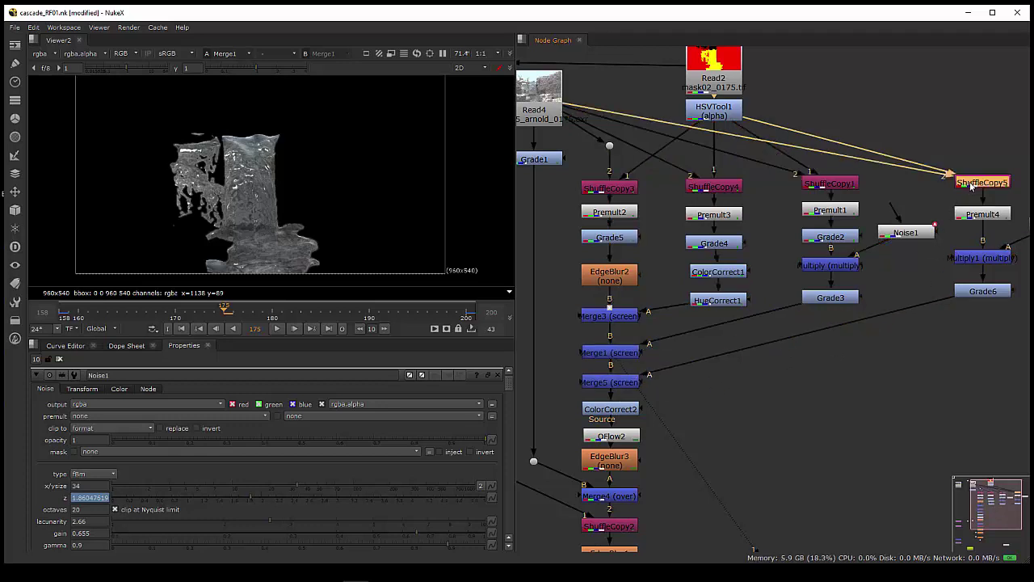
{"action": "key", "text": "1"}
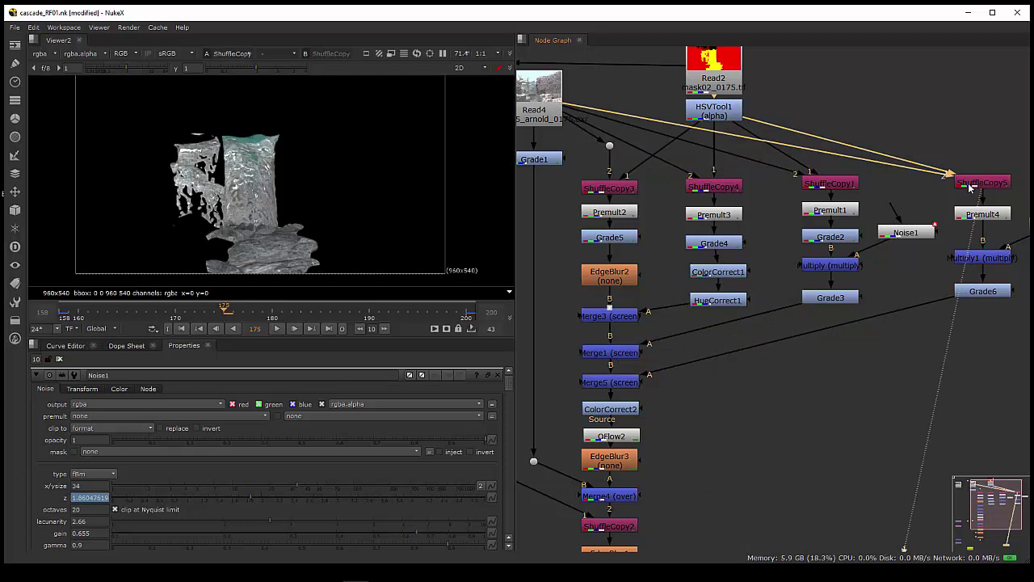
{"action": "left_click", "coordinate": [982, 257]}
{"action": "key", "text": "1"}
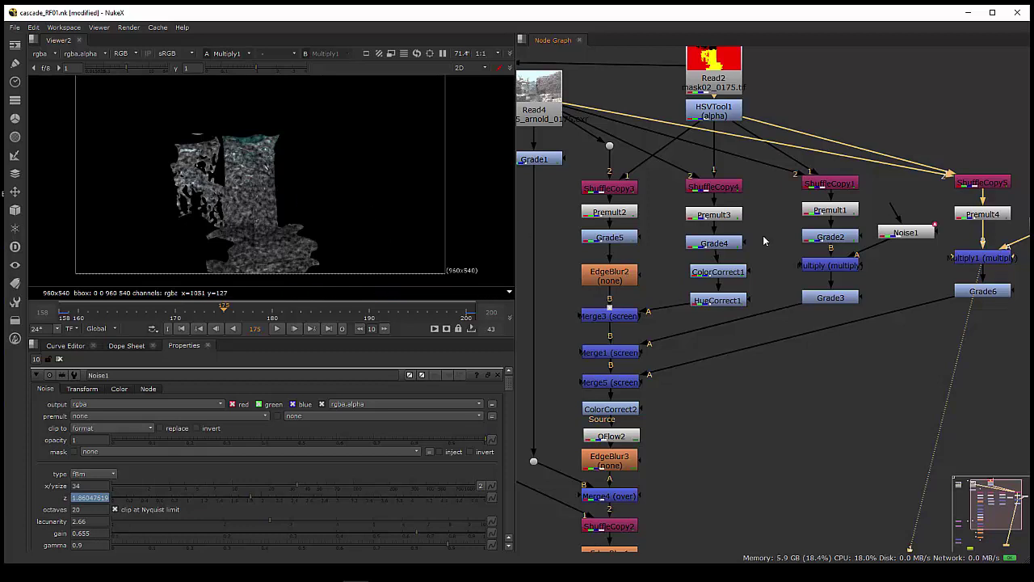
{"action": "left_click", "coordinate": [989, 293]}
{"action": "key", "text": "1"}
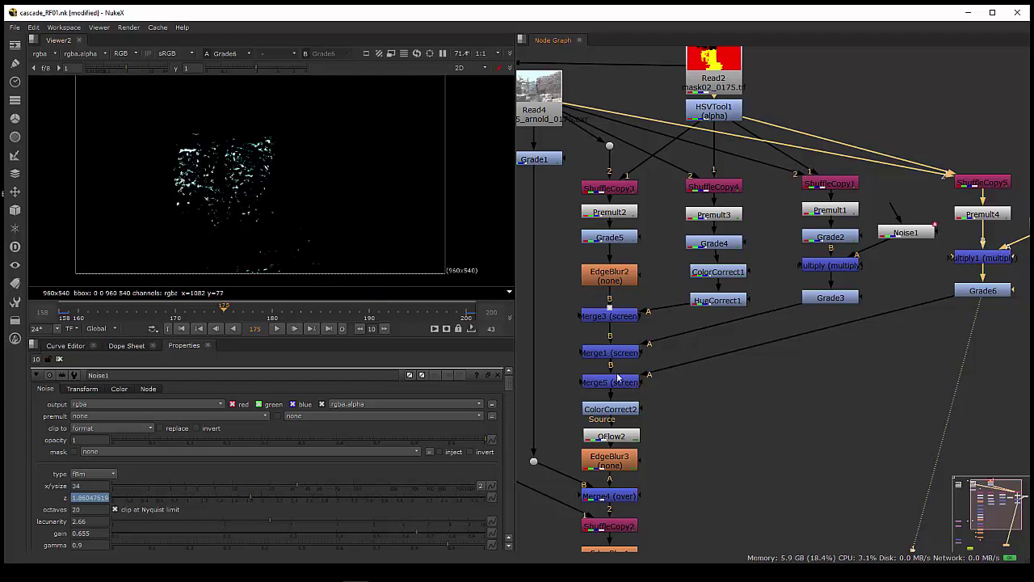
Shift Merge1 and Merge5 up in the stack beneath Merge3 and view Merge5's output.
{"action": "left_click_drag", "start_coordinate": [612, 358], "coordinate": [611, 346]}
{"action": "left_click_drag", "start_coordinate": [611, 383], "coordinate": [611, 379]}
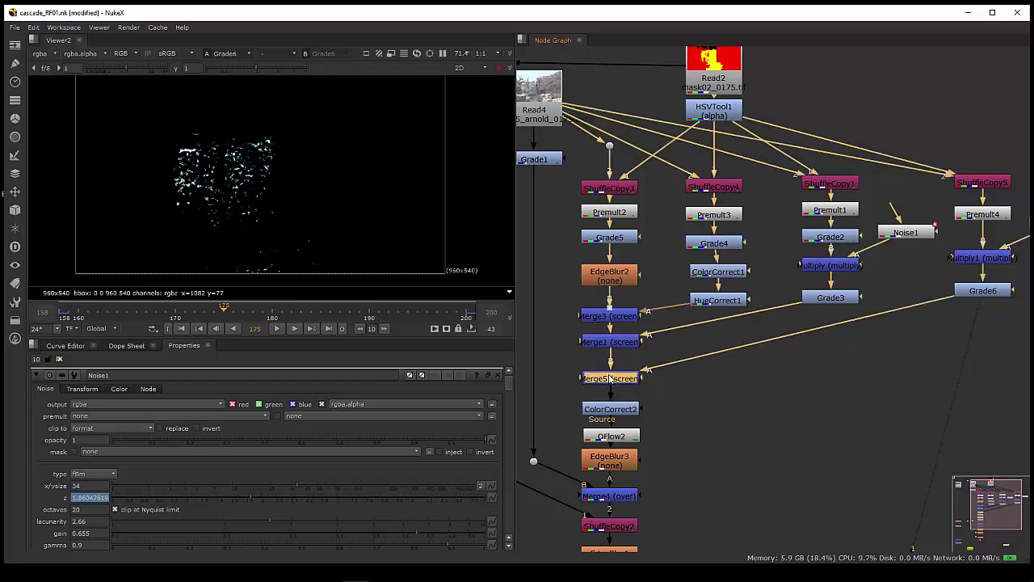
{"action": "key", "text": "1"}
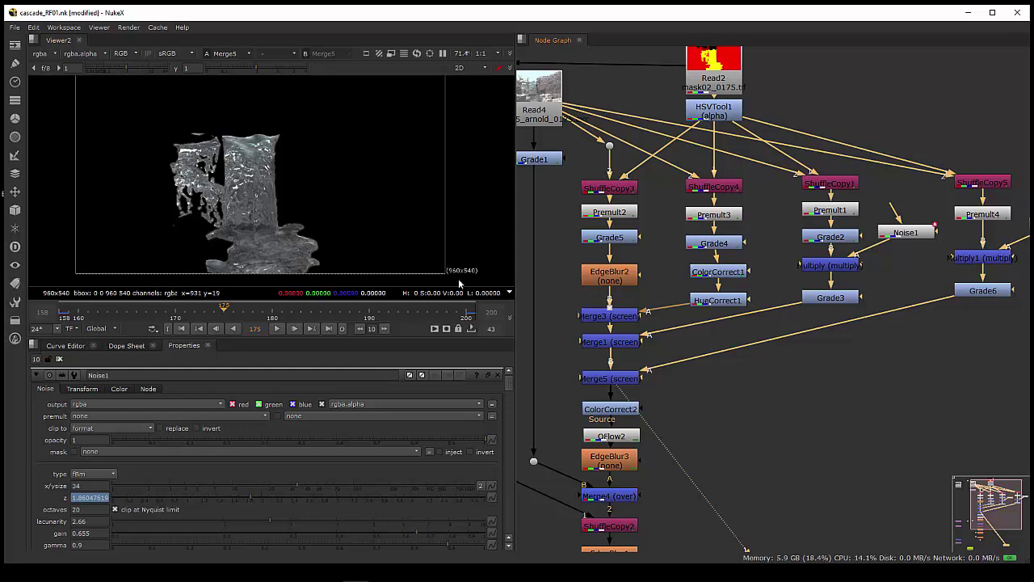
{"action": "left_click", "coordinate": [603, 379]}
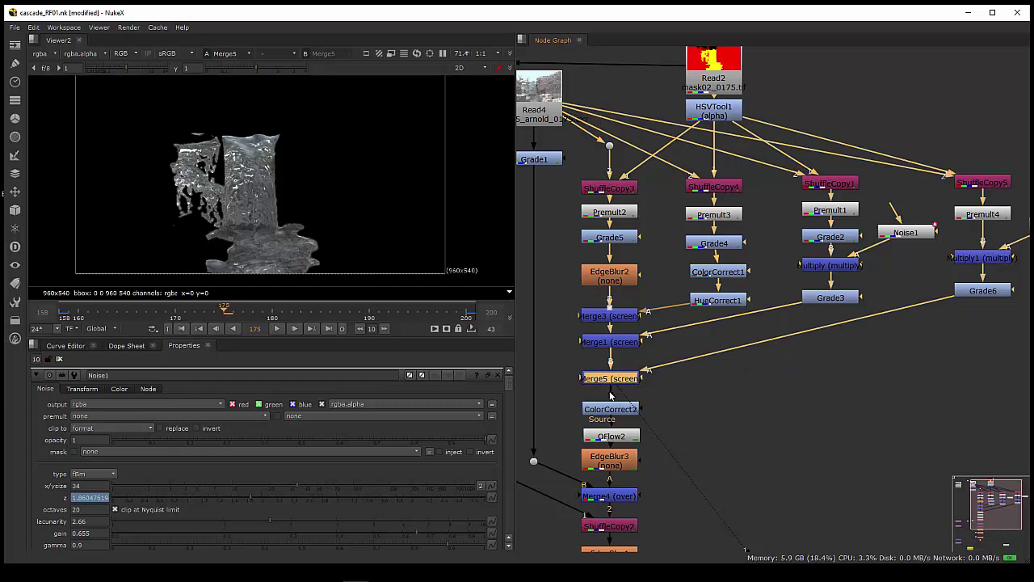
Move Merge5, ColorCorrect2 and OFlow2 up closer together and view OFlow2's output.
{"action": "left_click_drag", "start_coordinate": [615, 410], "coordinate": [612, 379]}
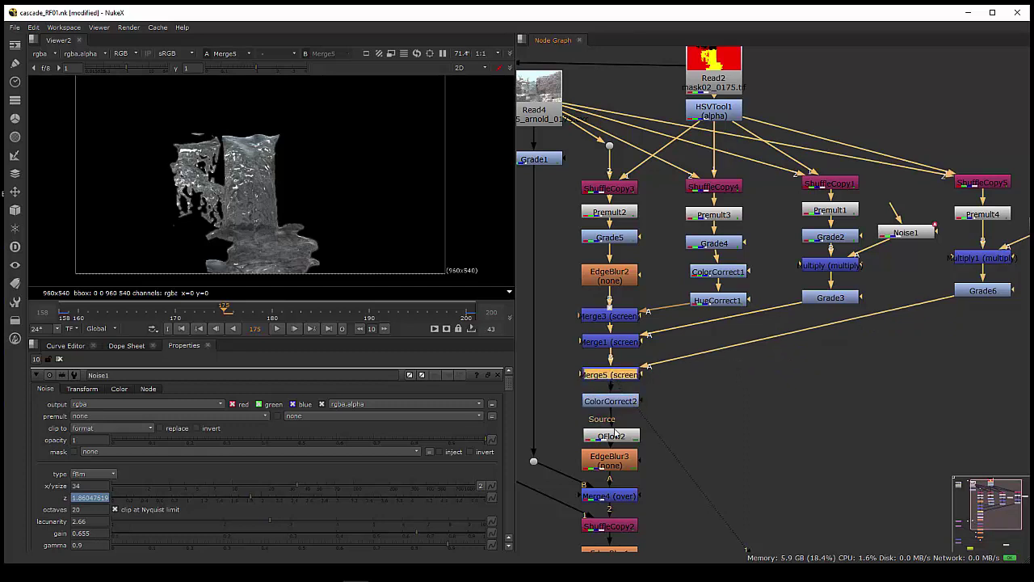
{"action": "left_click", "coordinate": [616, 437]}
{"action": "key", "text": "1"}
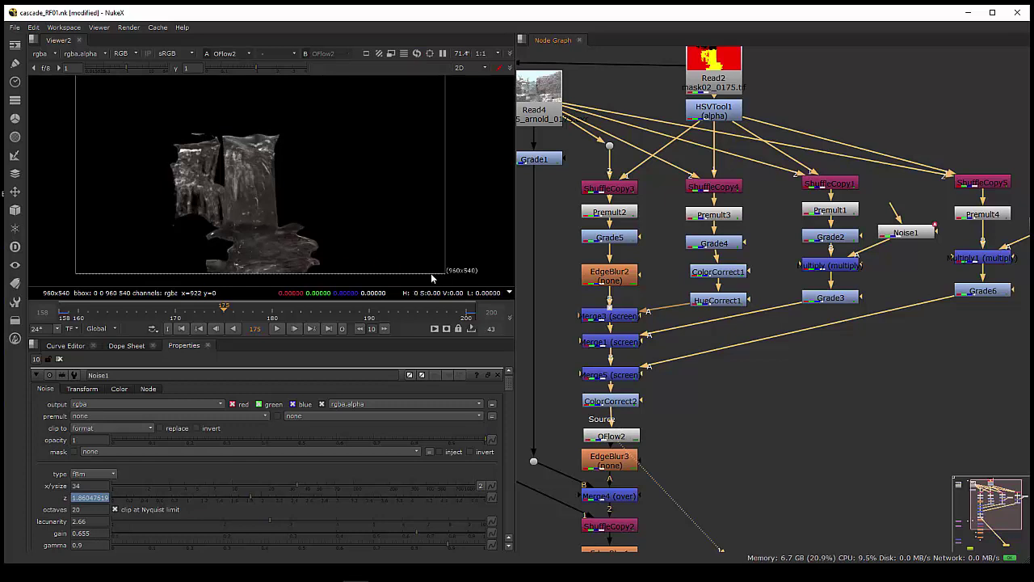
{"action": "left_click_drag", "start_coordinate": [638, 453], "coordinate": [614, 432]}
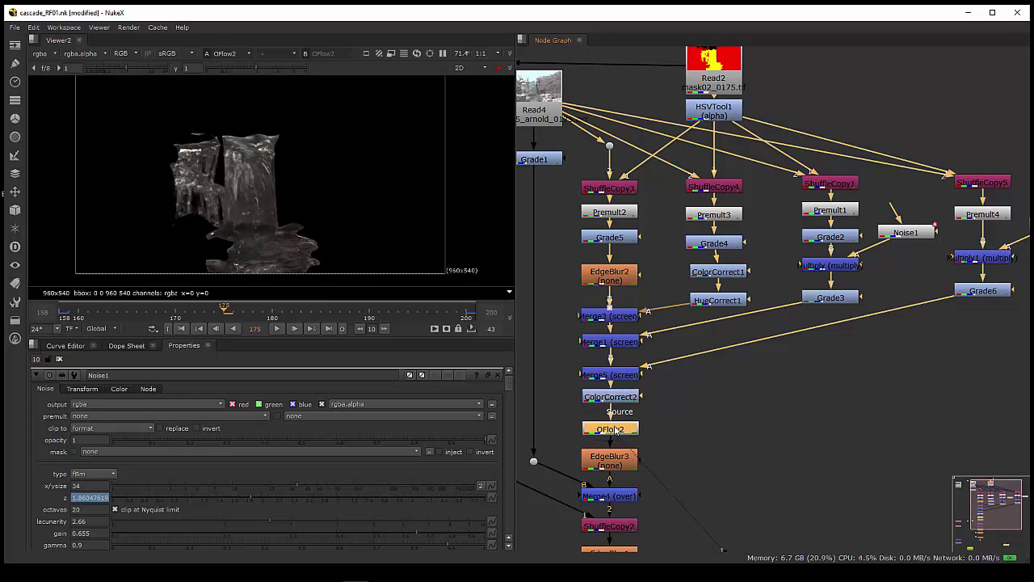
{"action": "left_click_drag", "start_coordinate": [615, 376], "coordinate": [615, 370]}
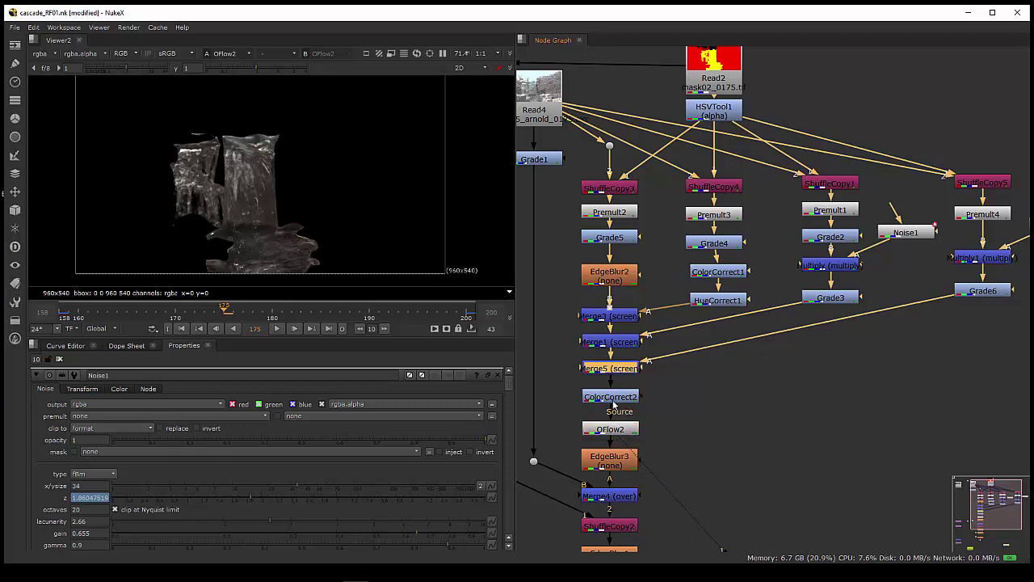
{"action": "left_click_drag", "start_coordinate": [613, 406], "coordinate": [612, 425]}
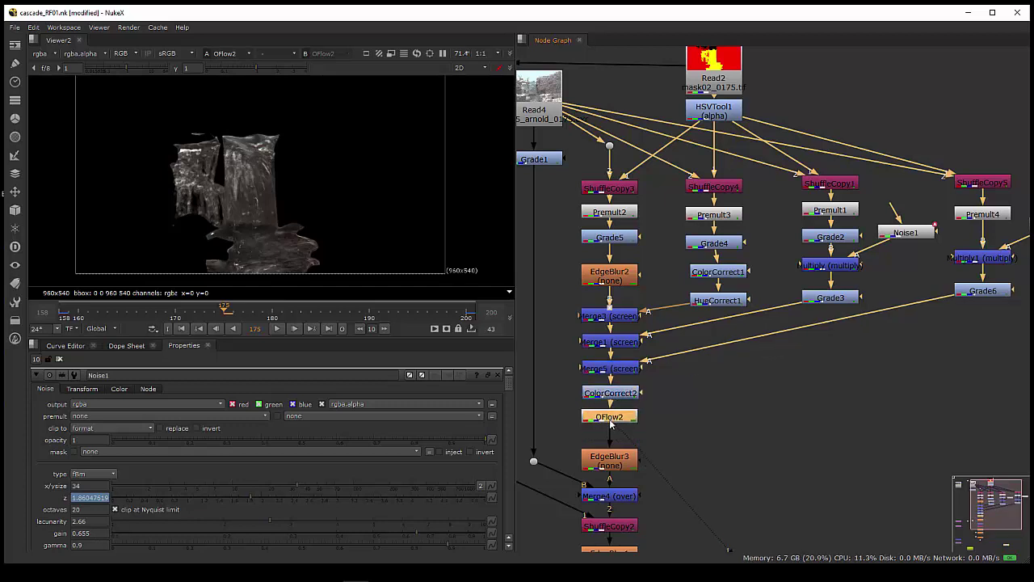
{"action": "left_click", "coordinate": [697, 434]}
Duplicate the Merge5 screen node and wire the copy between OFlow2 and EdgeBlur3.
{"action": "left_click", "coordinate": [625, 373]}
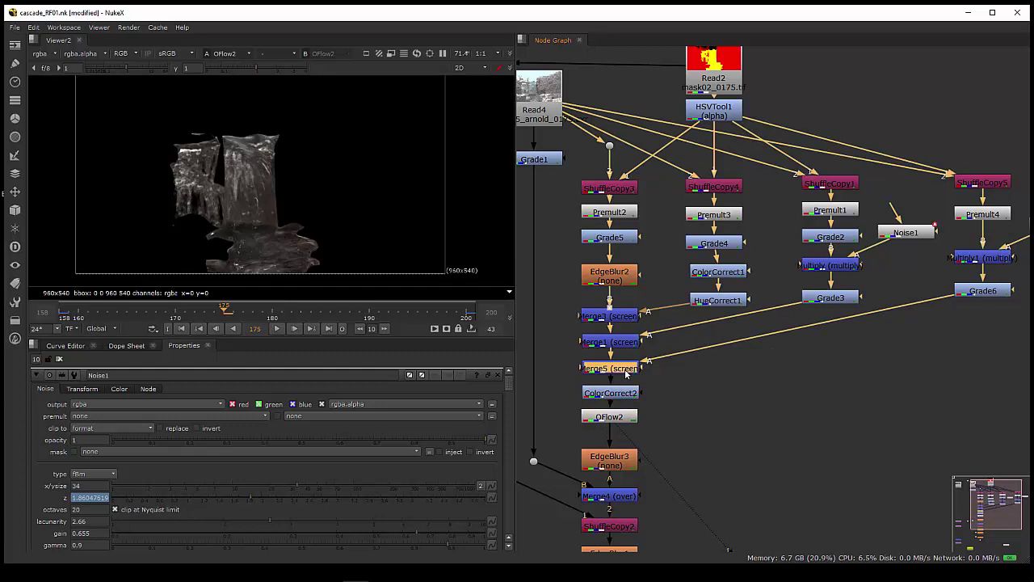
{"action": "key", "text": "ctrl+c"}
{"action": "key", "text": "ctrl+v"}
{"action": "left_click_drag", "start_coordinate": [625, 373], "coordinate": [688, 437]}
{"action": "left_click", "coordinate": [614, 420]}
Add a Grade node fed by Grade6, connect it to Merge6's A input, and place Merge6 directly under OFlow2.
{"action": "left_click", "coordinate": [986, 292]}
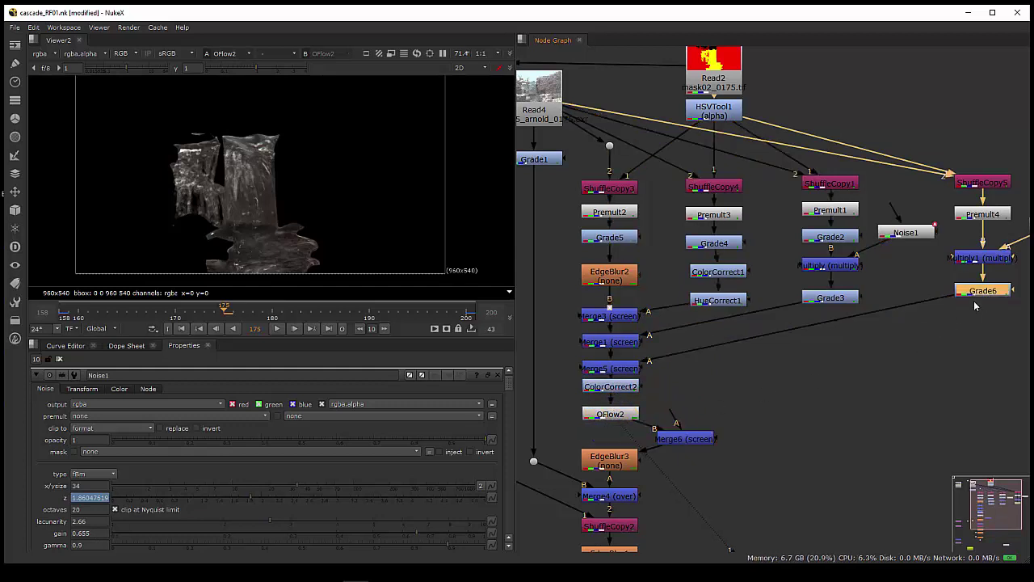
{"action": "left_click", "coordinate": [880, 411]}
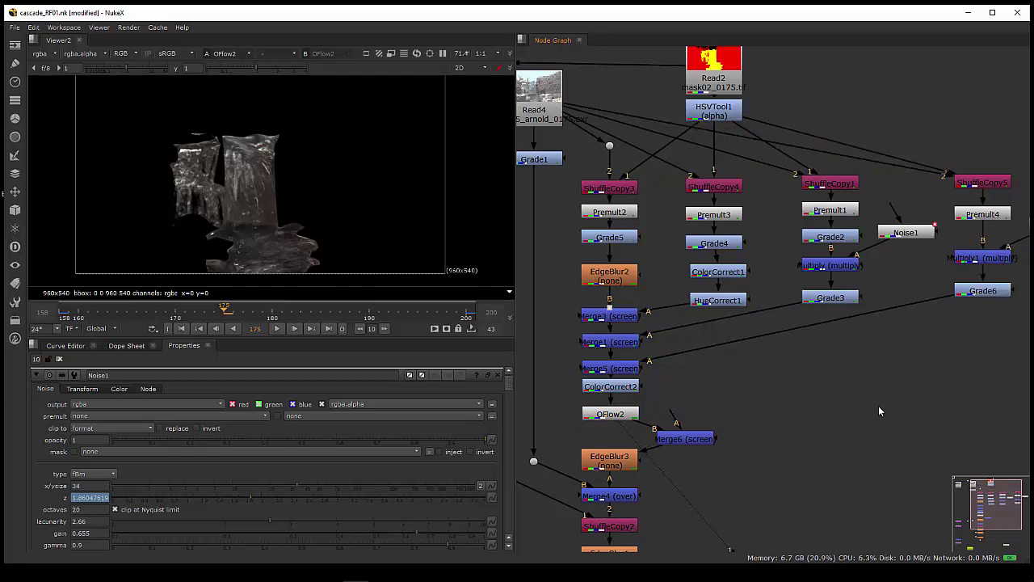
{"action": "key", "text": "g"}
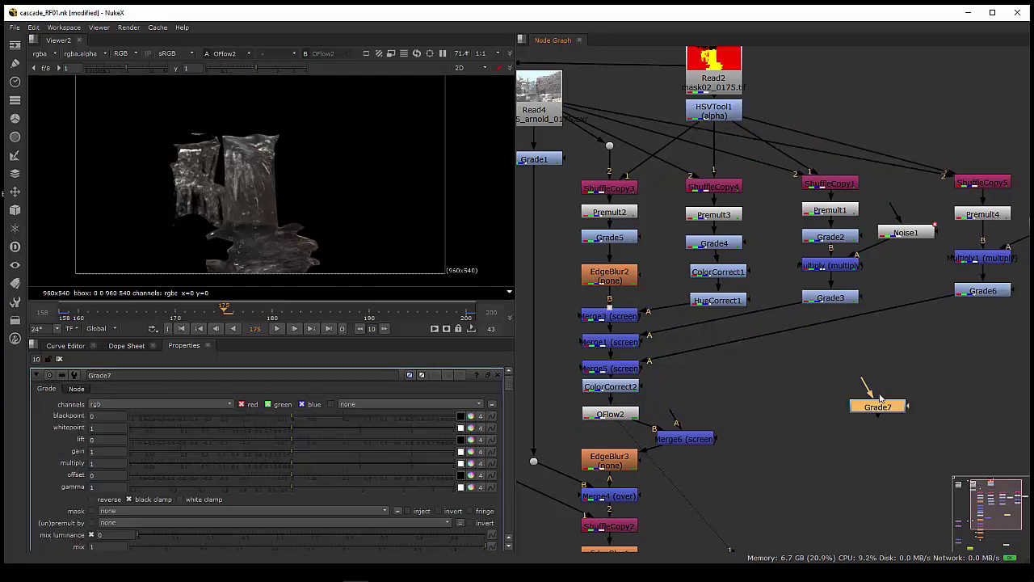
{"action": "left_click_drag", "start_coordinate": [880, 399], "coordinate": [982, 292]}
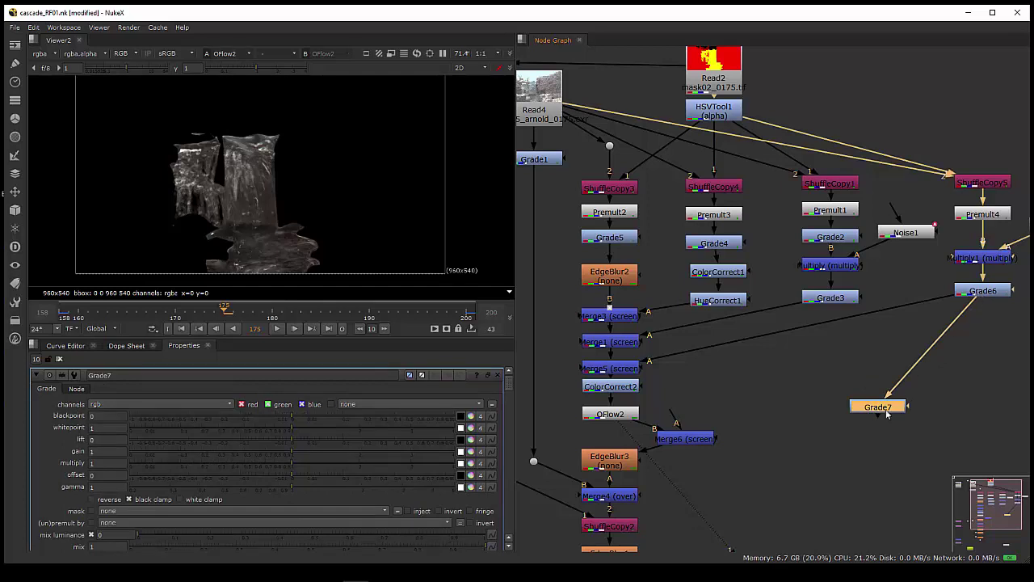
{"action": "left_click_drag", "start_coordinate": [827, 436], "coordinate": [609, 442]}
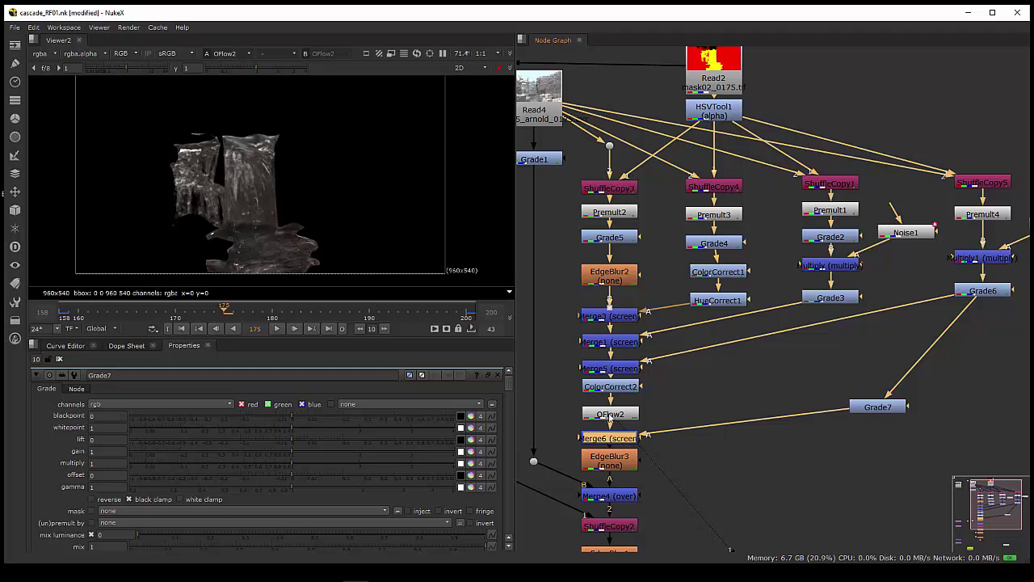
Nudge OFlow2 and Merge6 up in the stack, toggle Merge6 off and on, and view its output.
{"action": "left_click", "coordinate": [610, 419]}
{"action": "left_click_drag", "start_coordinate": [610, 418], "coordinate": [610, 440]}
{"action": "left_click", "coordinate": [610, 443]}
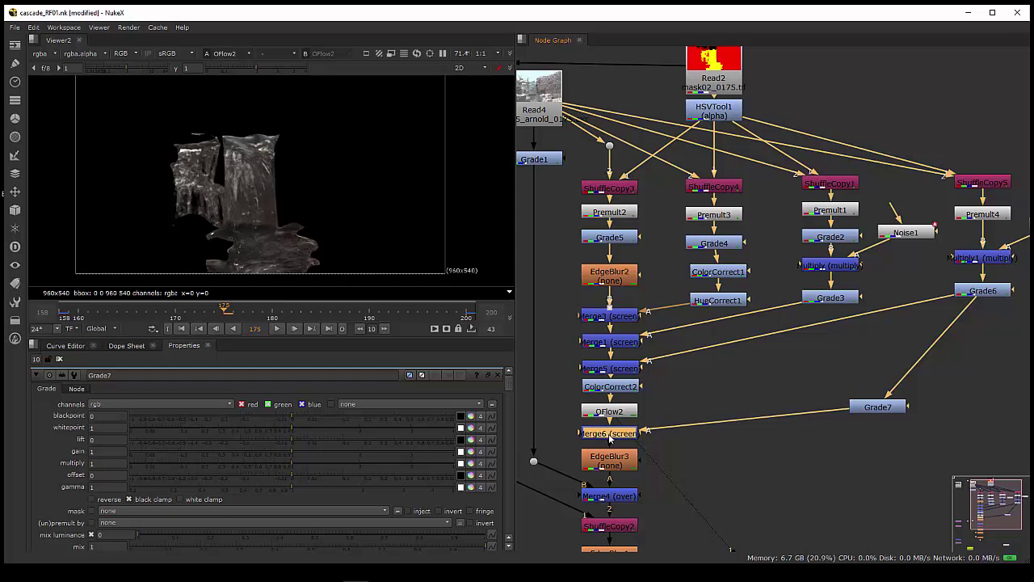
{"action": "key", "text": "d"}
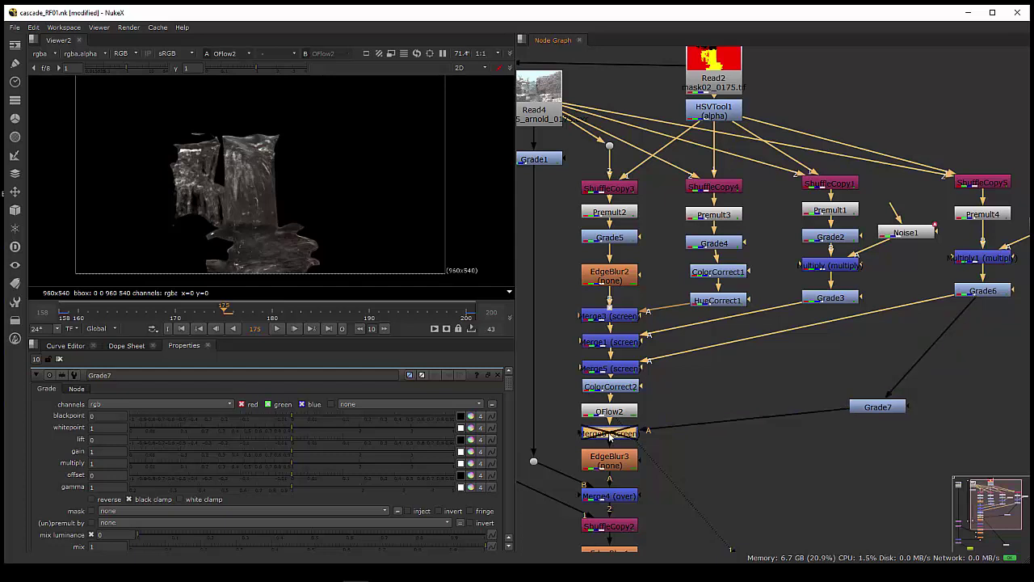
{"action": "key", "text": "d"}
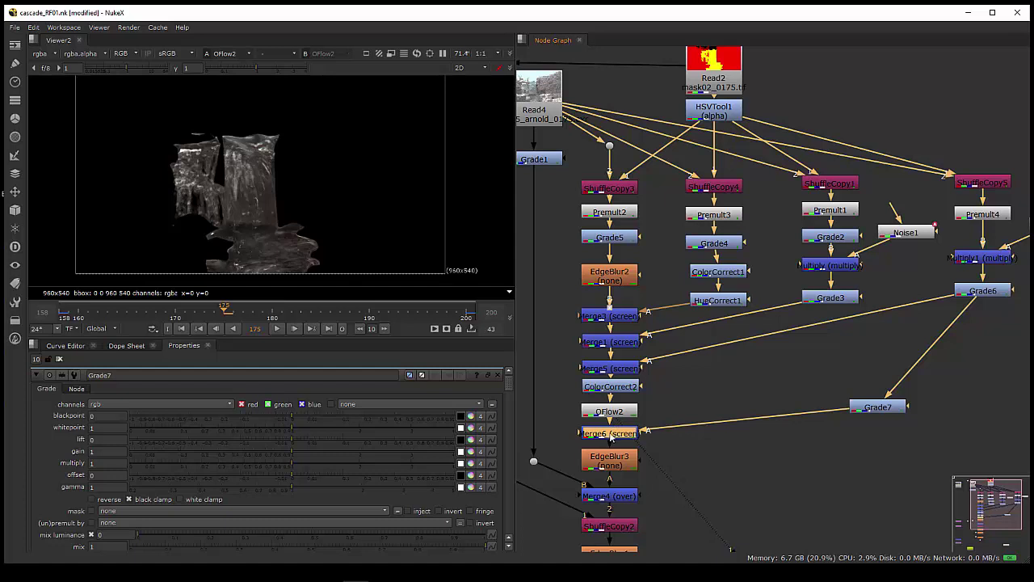
{"action": "key", "text": "1"}
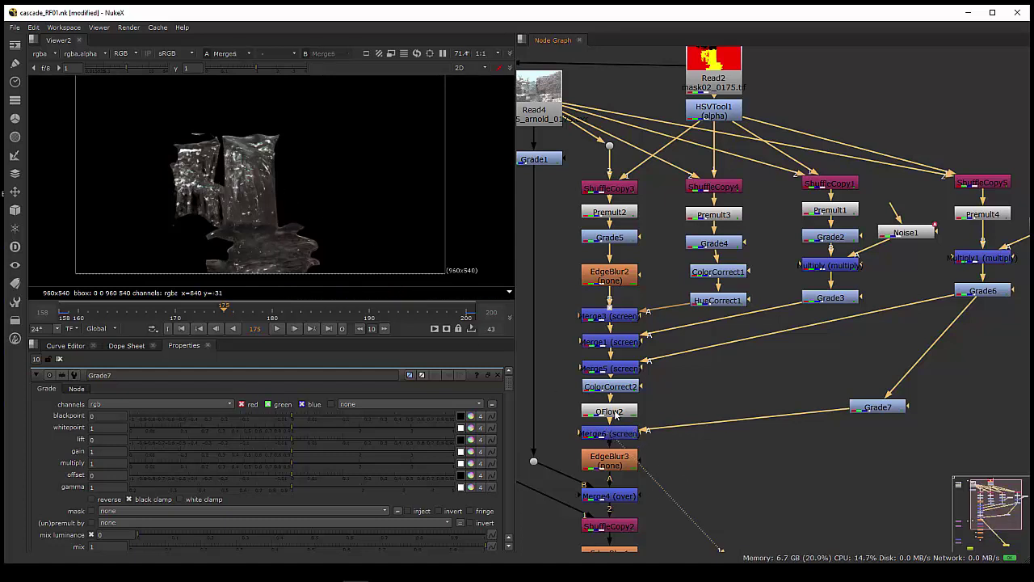
{"action": "left_click", "coordinate": [615, 412]}
{"action": "left_click", "coordinate": [615, 434]}
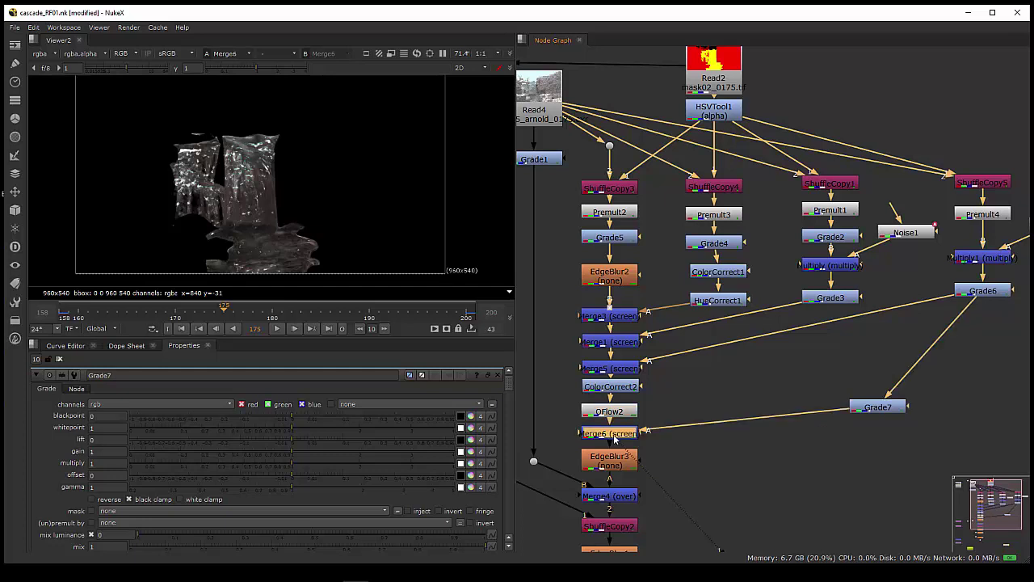
Move Grade7 closer beneath Grade6, set its gain to 0.29, and open Merge6's settings.
{"action": "left_click", "coordinate": [900, 408]}
{"action": "left_click_drag", "start_coordinate": [895, 410], "coordinate": [930, 396]}
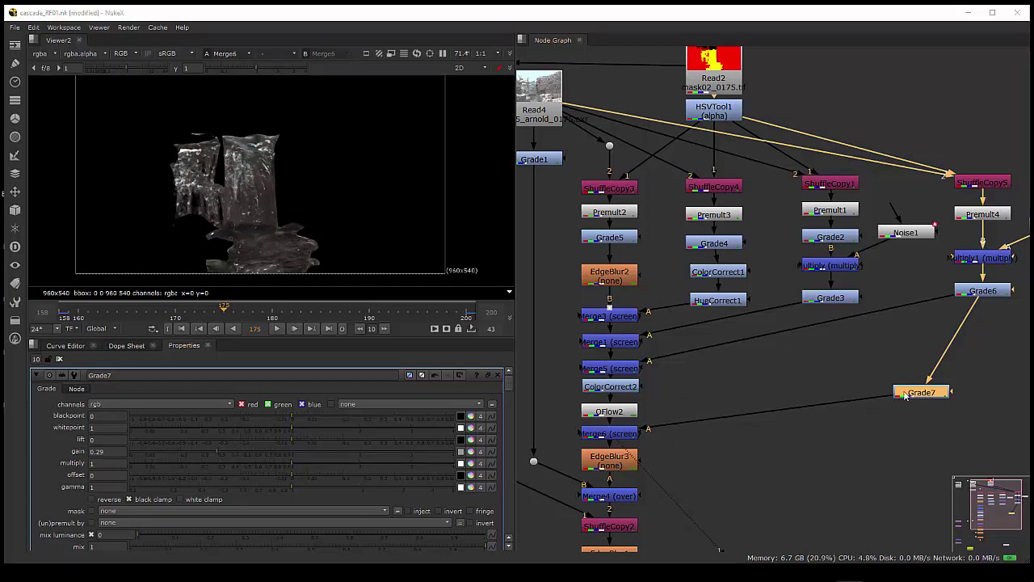
{"action": "double_click", "coordinate": [622, 436]}
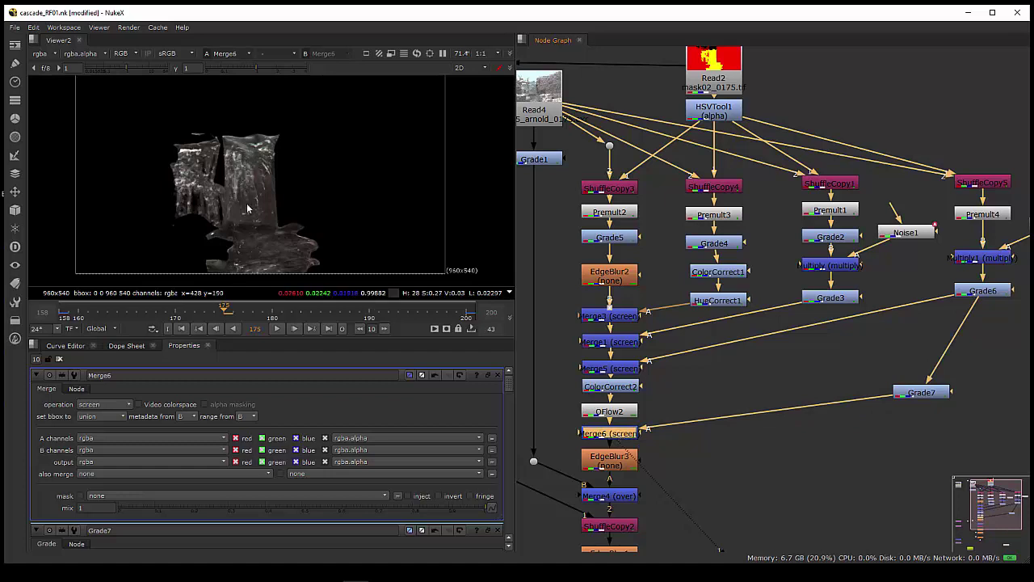
Toggle EdgeBlur3 off and on, view its output, and view the composite at Merge4.
{"action": "left_click", "coordinate": [607, 465]}
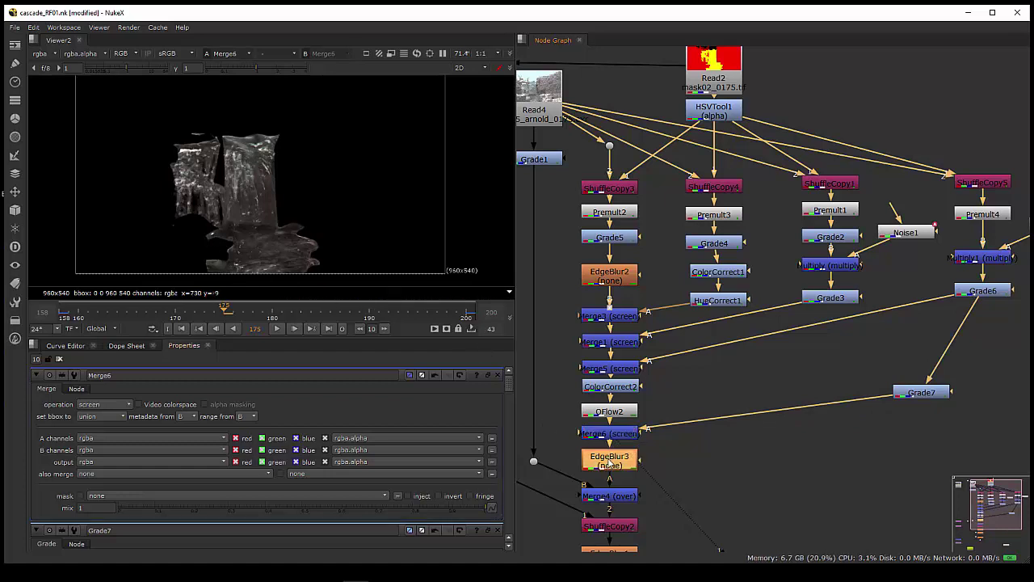
{"action": "key", "text": "d"}
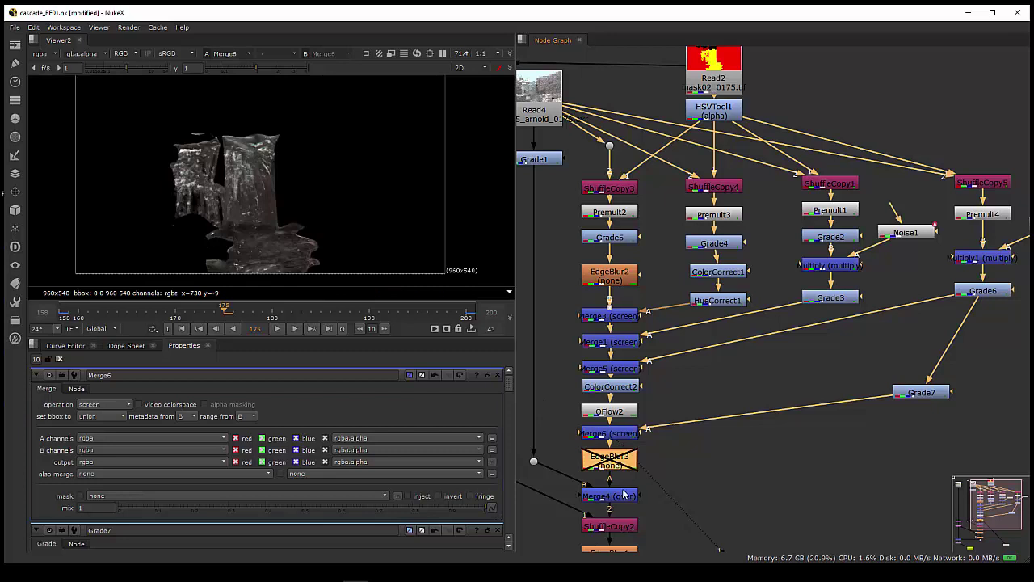
{"action": "key", "text": "d"}
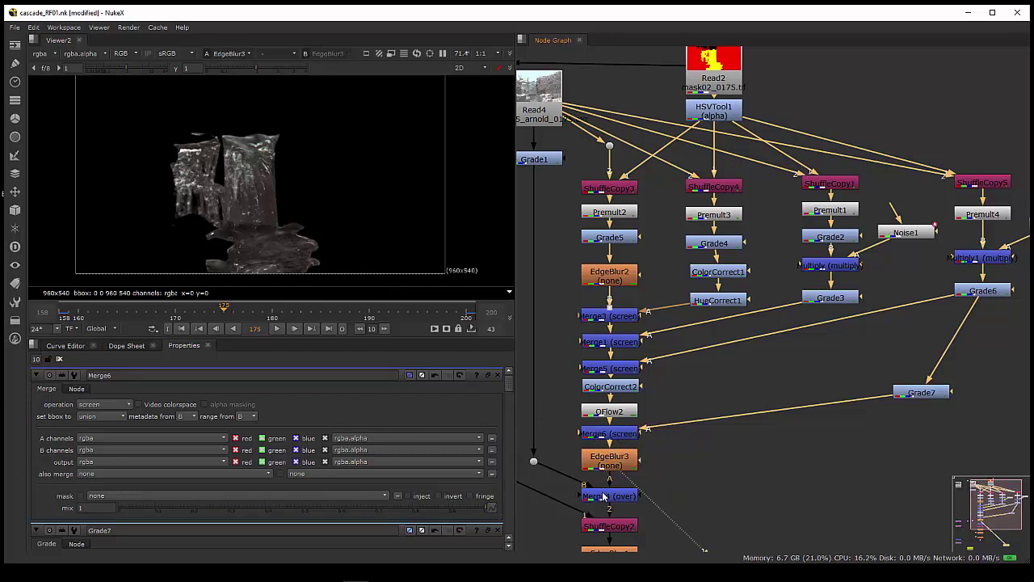
{"action": "left_click", "coordinate": [605, 496]}
{"action": "key", "text": "1"}
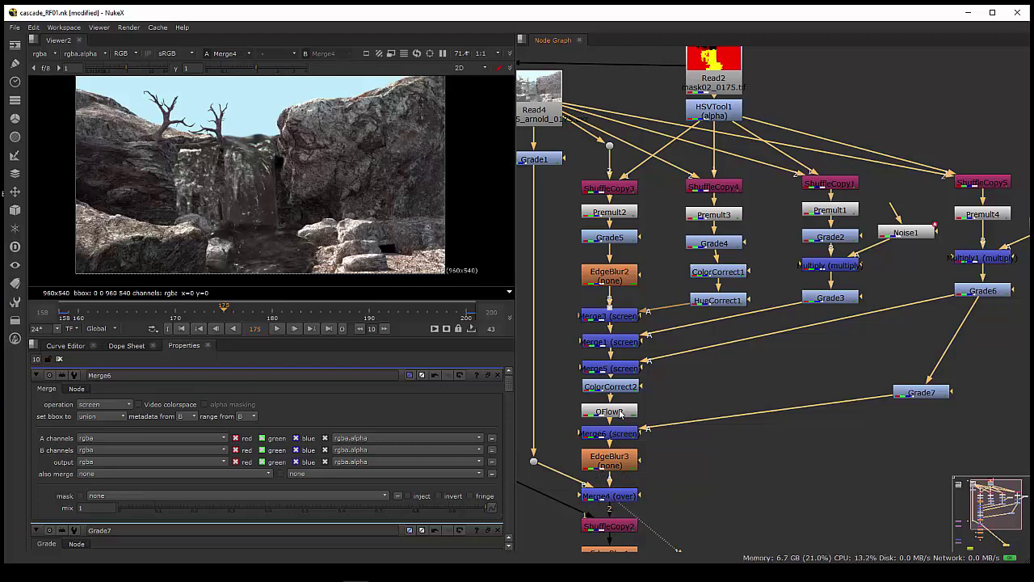
Trace the chain below Merge4 in the viewer through ShuffleCopy2, EdgeBlur1, Erode1 and LightWrap1.
{"action": "middle_click_drag", "start_coordinate": [611, 526], "coordinate": [671, 383]}
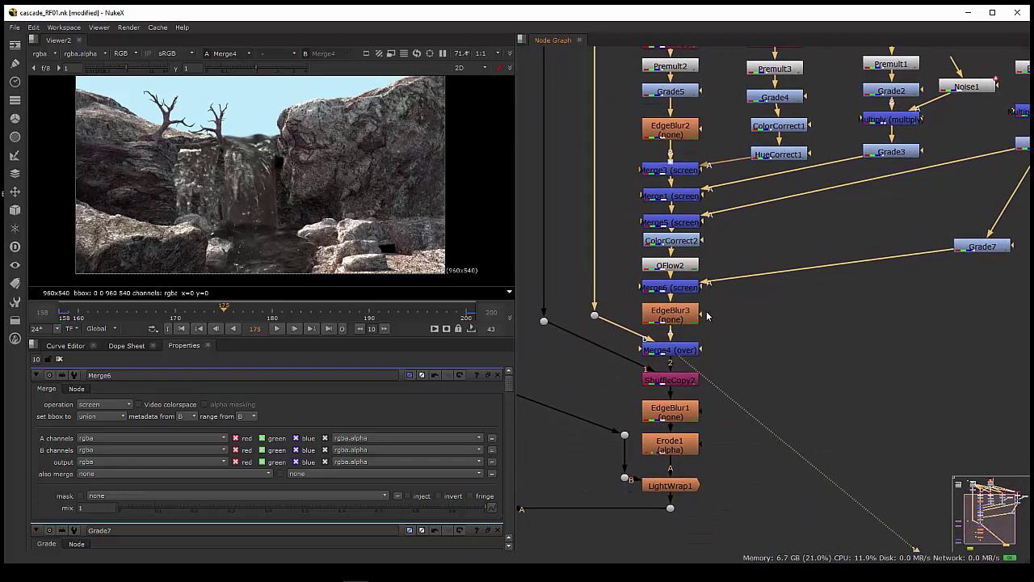
{"action": "left_click", "coordinate": [671, 381]}
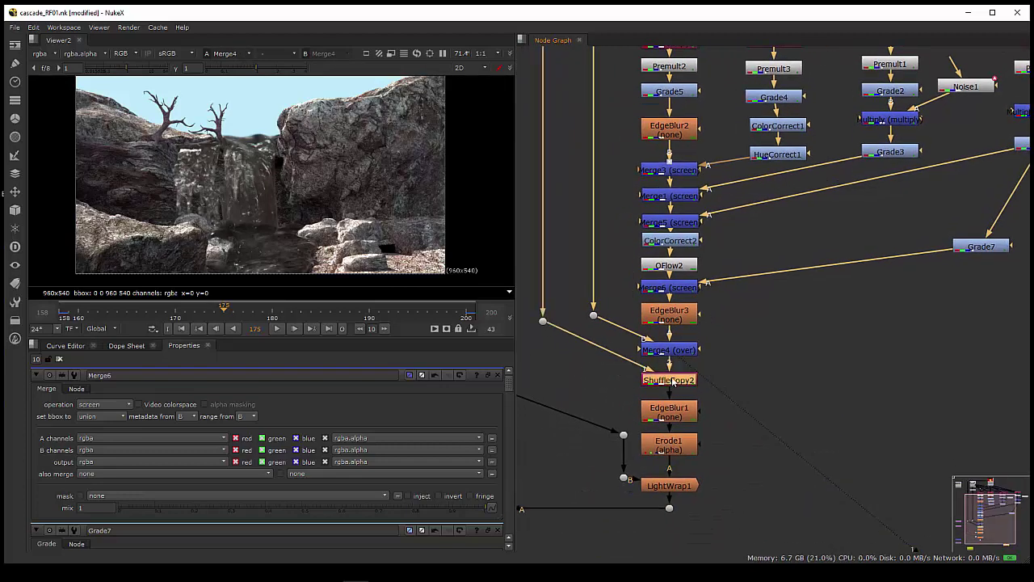
{"action": "key", "text": "1"}
{"action": "left_click", "coordinate": [670, 412]}
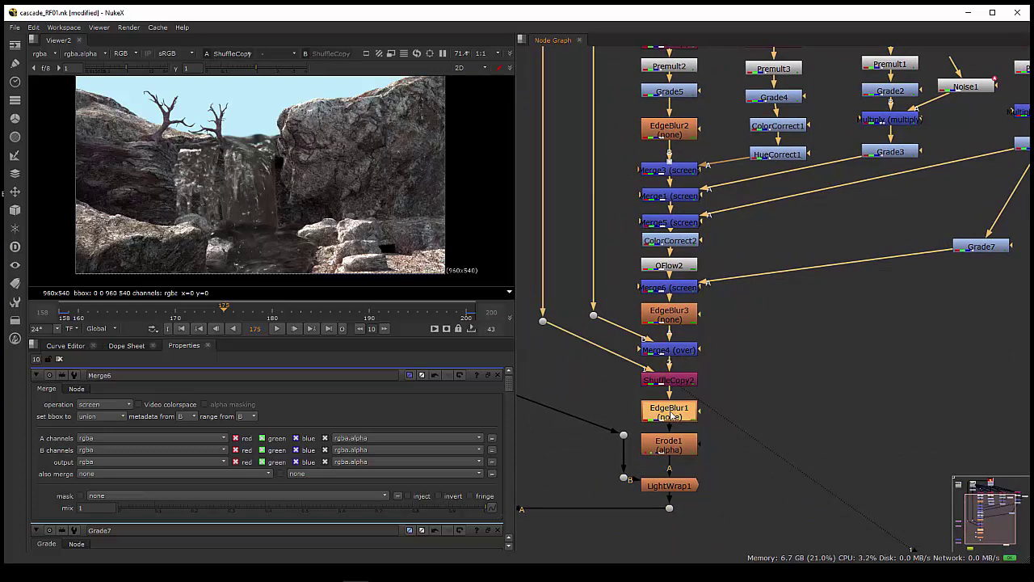
{"action": "left_click", "coordinate": [669, 444]}
{"action": "key", "text": "1"}
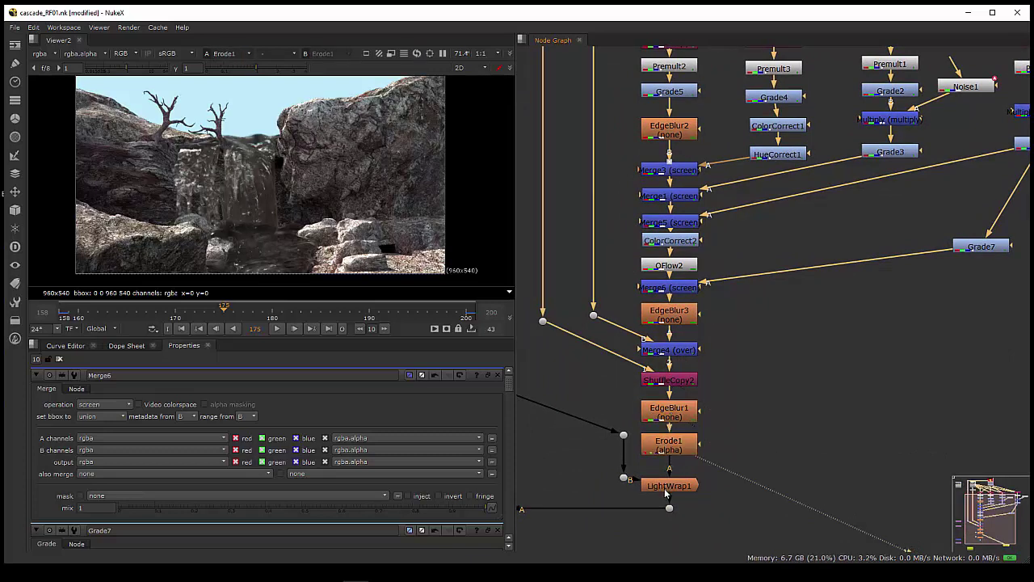
{"action": "left_click", "coordinate": [664, 488]}
{"action": "key", "text": "1"}
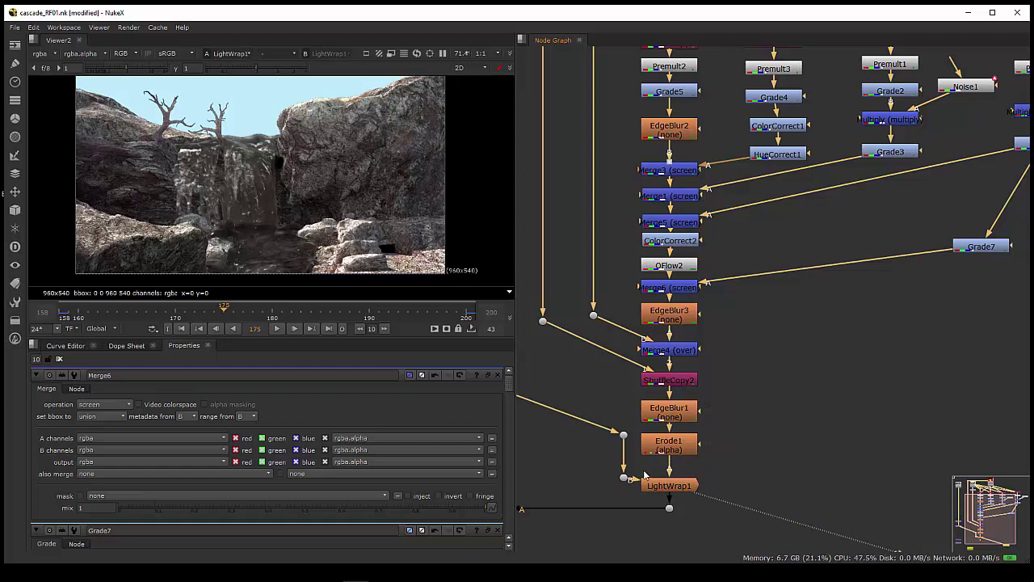
View the final composite with the sky at Transform2 and look over the whole node graph.
{"action": "middle_click_drag", "start_coordinate": [607, 486], "coordinate": [750, 496]}
{"action": "scroll", "coordinate": [645, 425], "scroll_direction": "down", "scroll_amount": 2}
{"action": "middle_click_drag", "start_coordinate": [626, 310], "coordinate": [616, 387]}
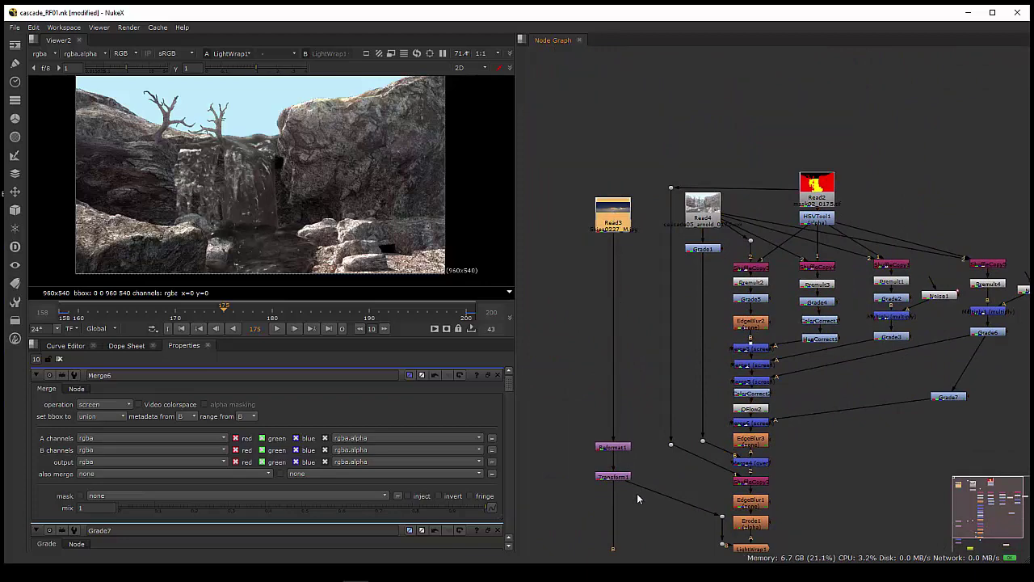
{"action": "middle_click_drag", "start_coordinate": [640, 498], "coordinate": [630, 310]}
{"action": "left_click", "coordinate": [603, 375]}
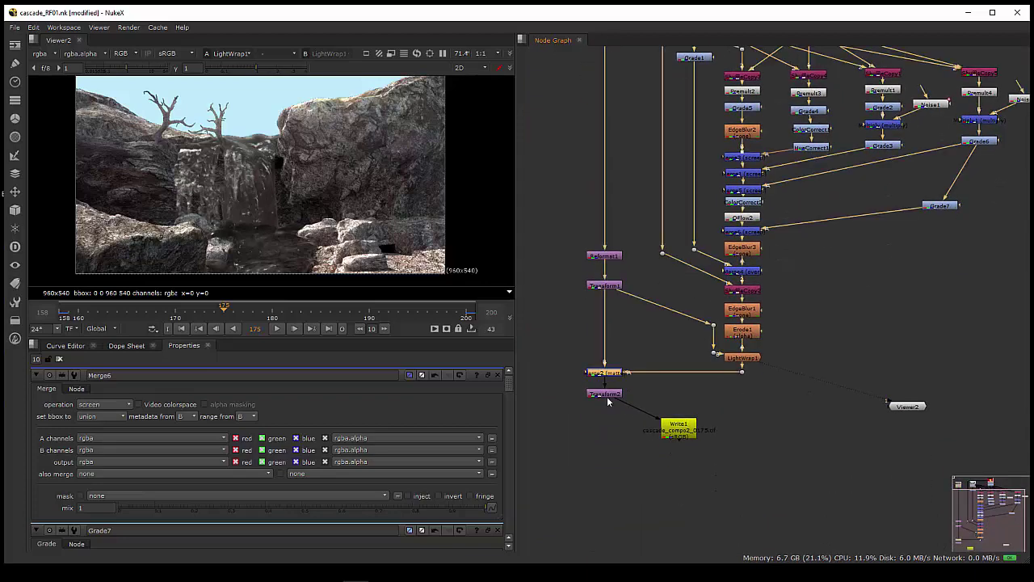
{"action": "left_click", "coordinate": [608, 395]}
{"action": "key", "text": "1"}
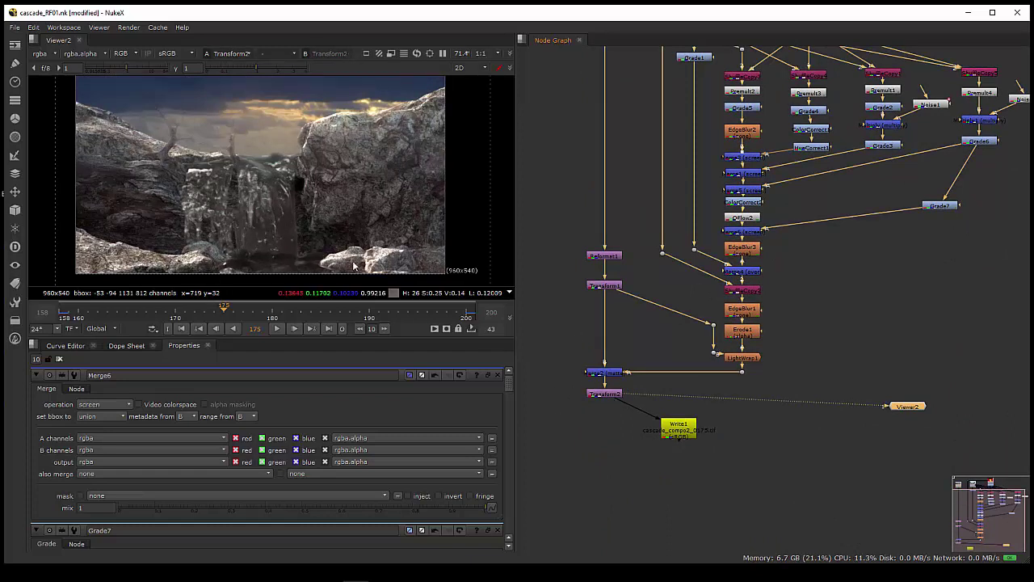
{"action": "middle_click_drag", "start_coordinate": [582, 495], "coordinate": [529, 535]}
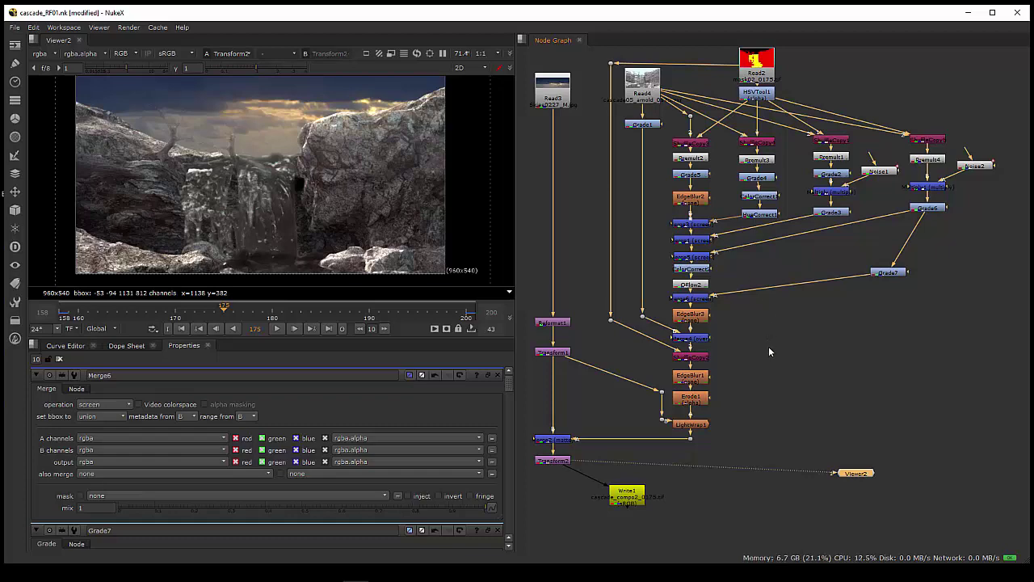
{"action": "middle_click_drag", "start_coordinate": [768, 346], "coordinate": [787, 367]}
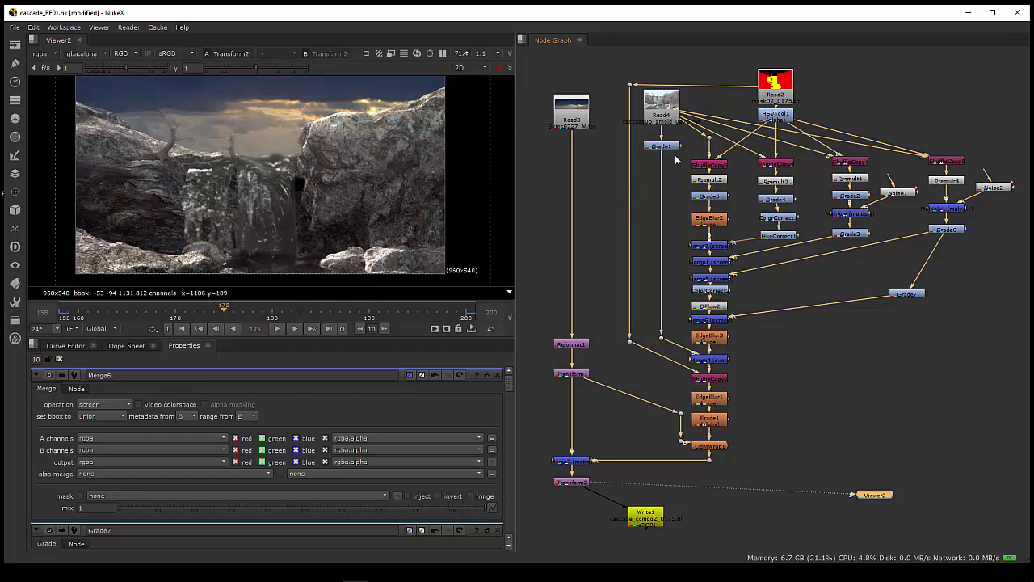
Compare the original Read4 render with the final Transform2 output in the viewer.
{"action": "left_click", "coordinate": [657, 106]}
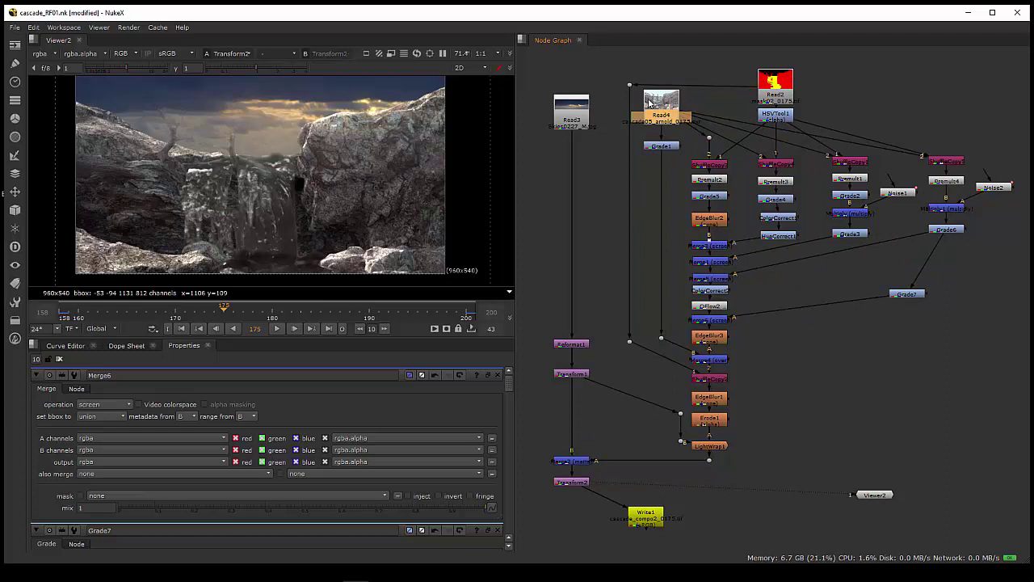
{"action": "key", "text": "1"}
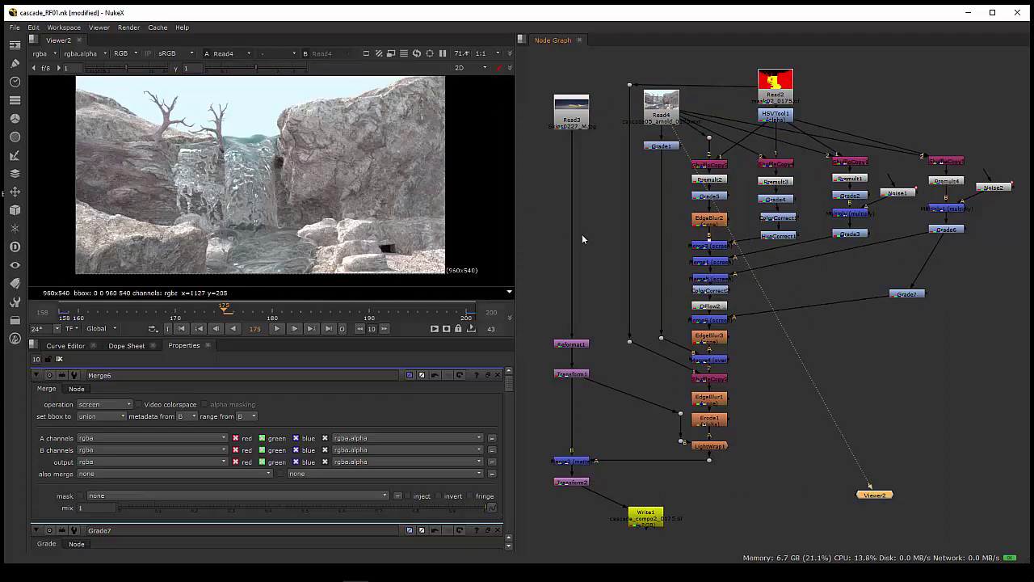
{"action": "left_click", "coordinate": [574, 483]}
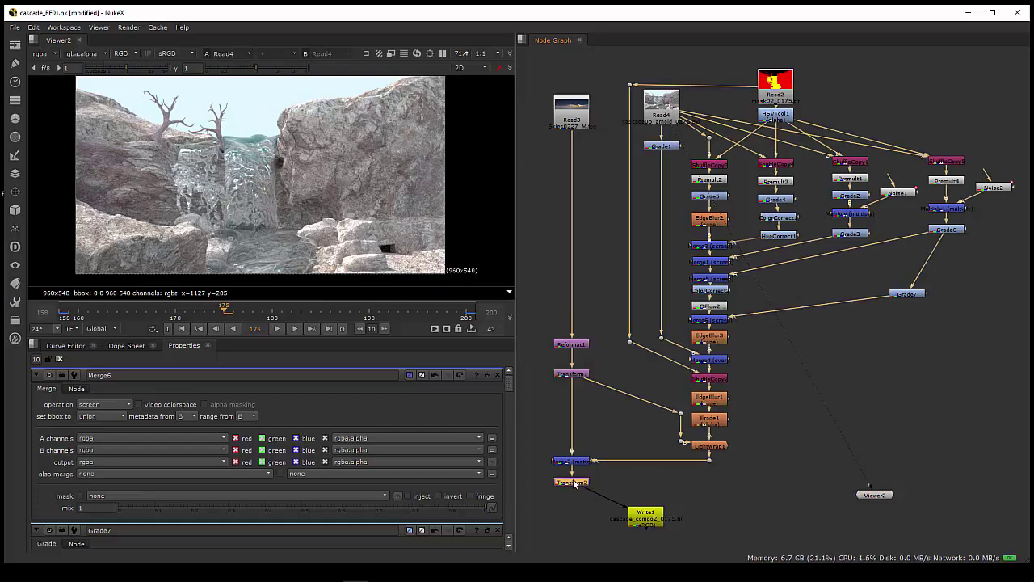
{"action": "key", "text": "1"}
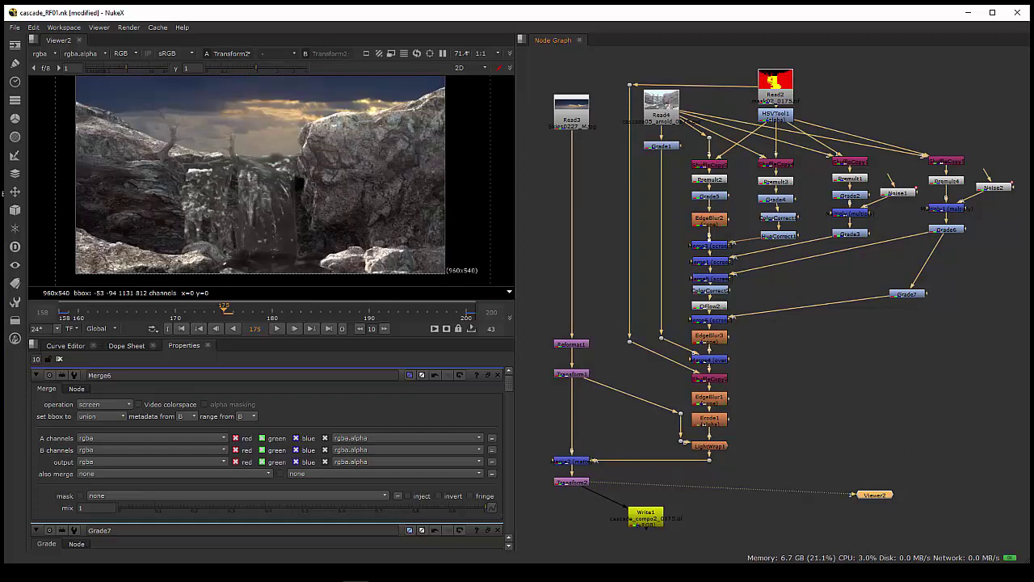